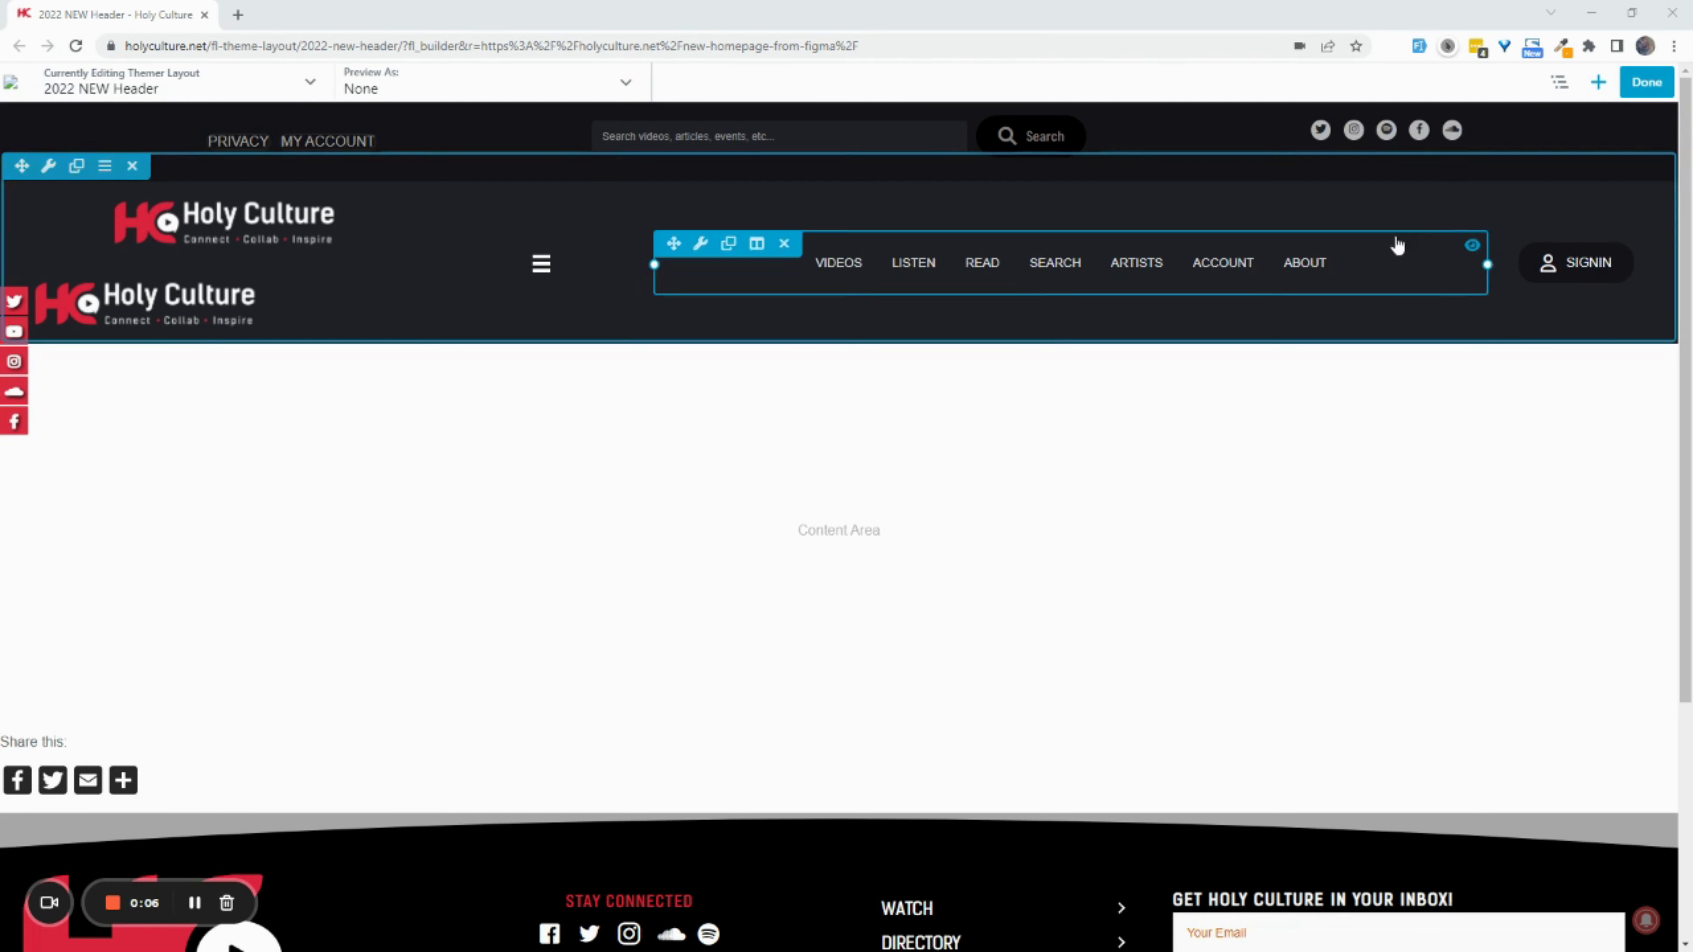
- Copy the header layout's address up to /2022-new-header/, leaving out the builder part
mouse_move(1459, 137)
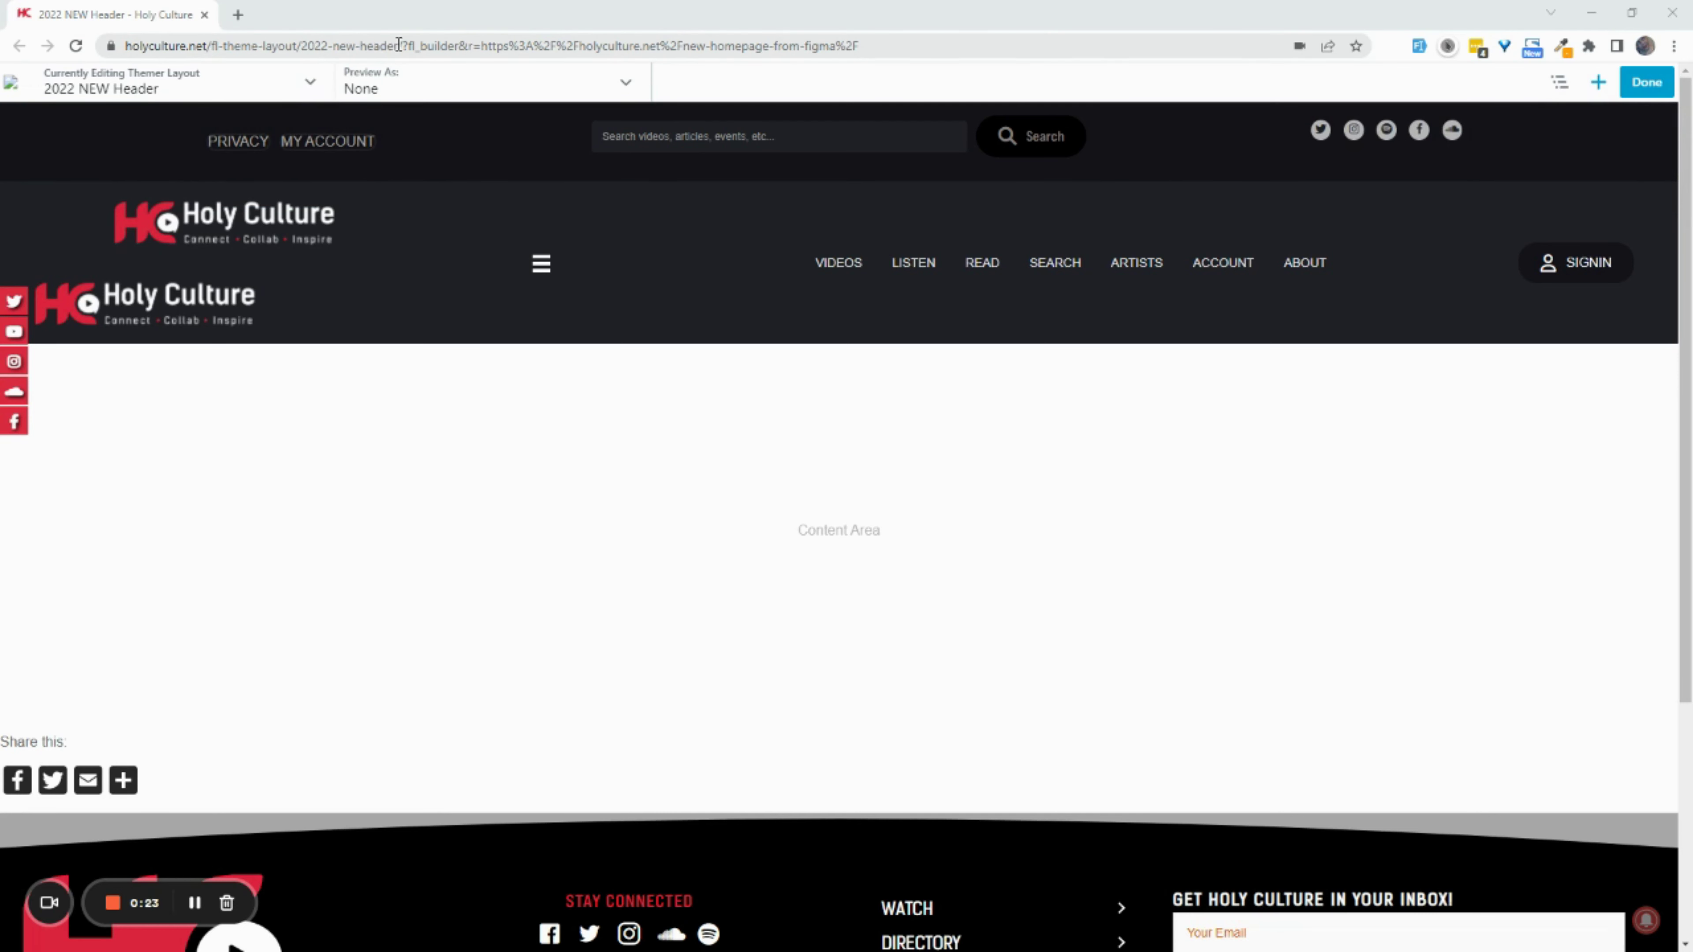
left_click_drag(398, 44, 126, 46)
right_click(164, 47)
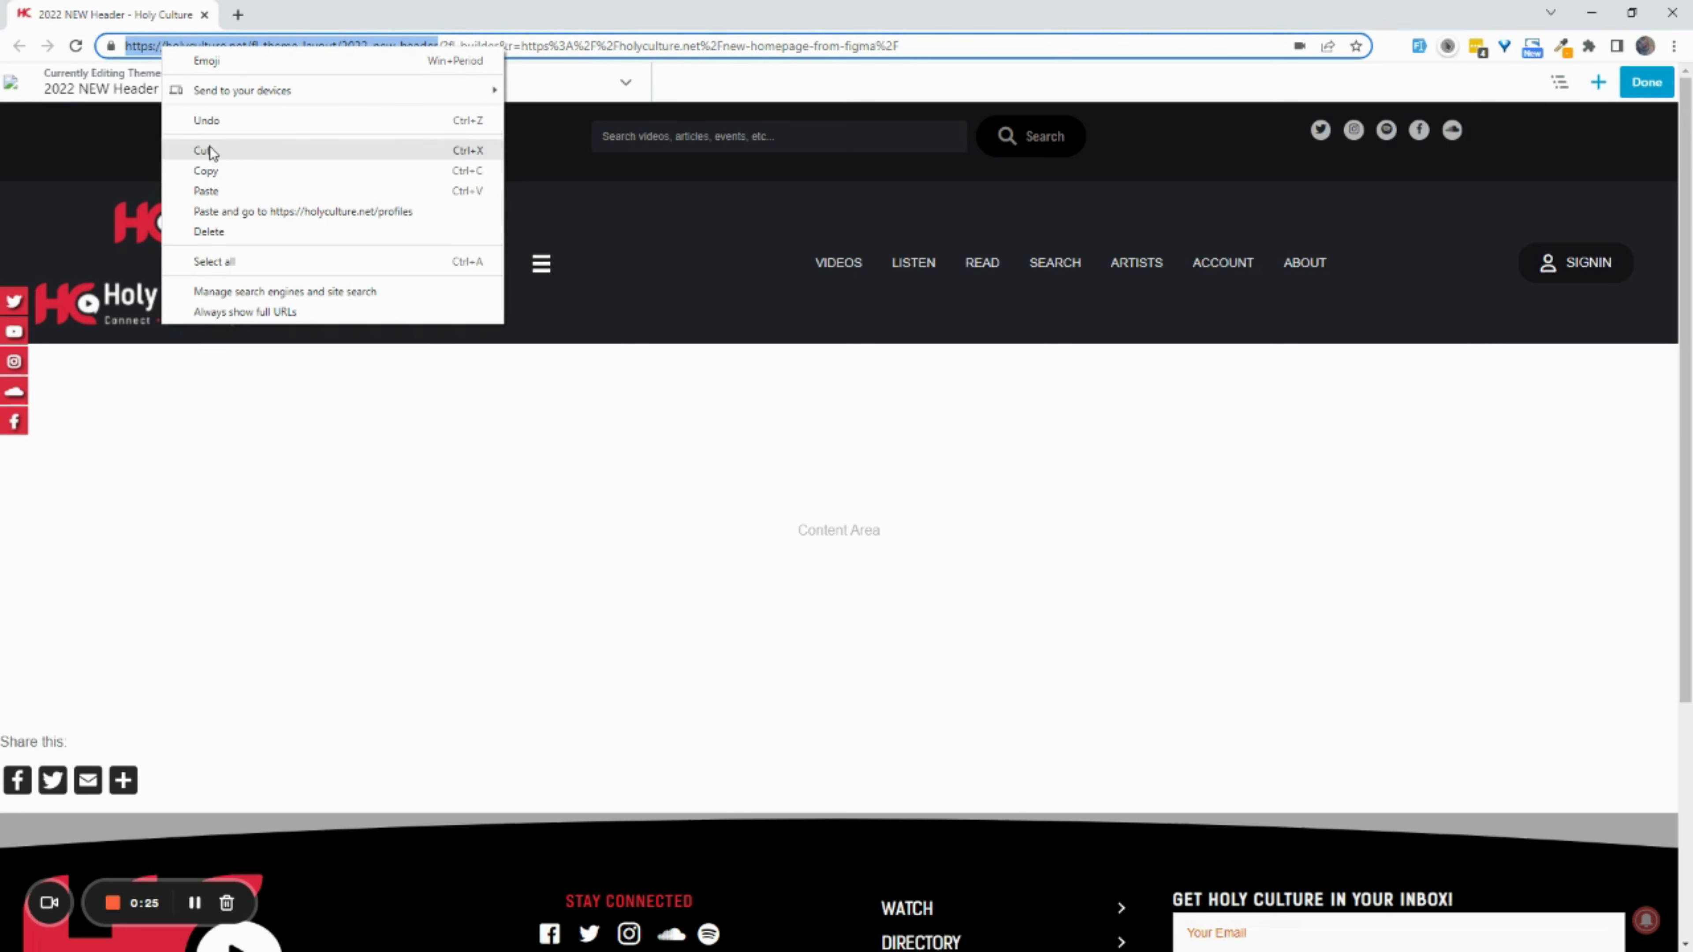
left_click(217, 170)
- Load that address in a new tab and follow the header's Twitter icon to the Holy Culture profile
key("ctrl+t")
key("ctrl+v")
key("Return")
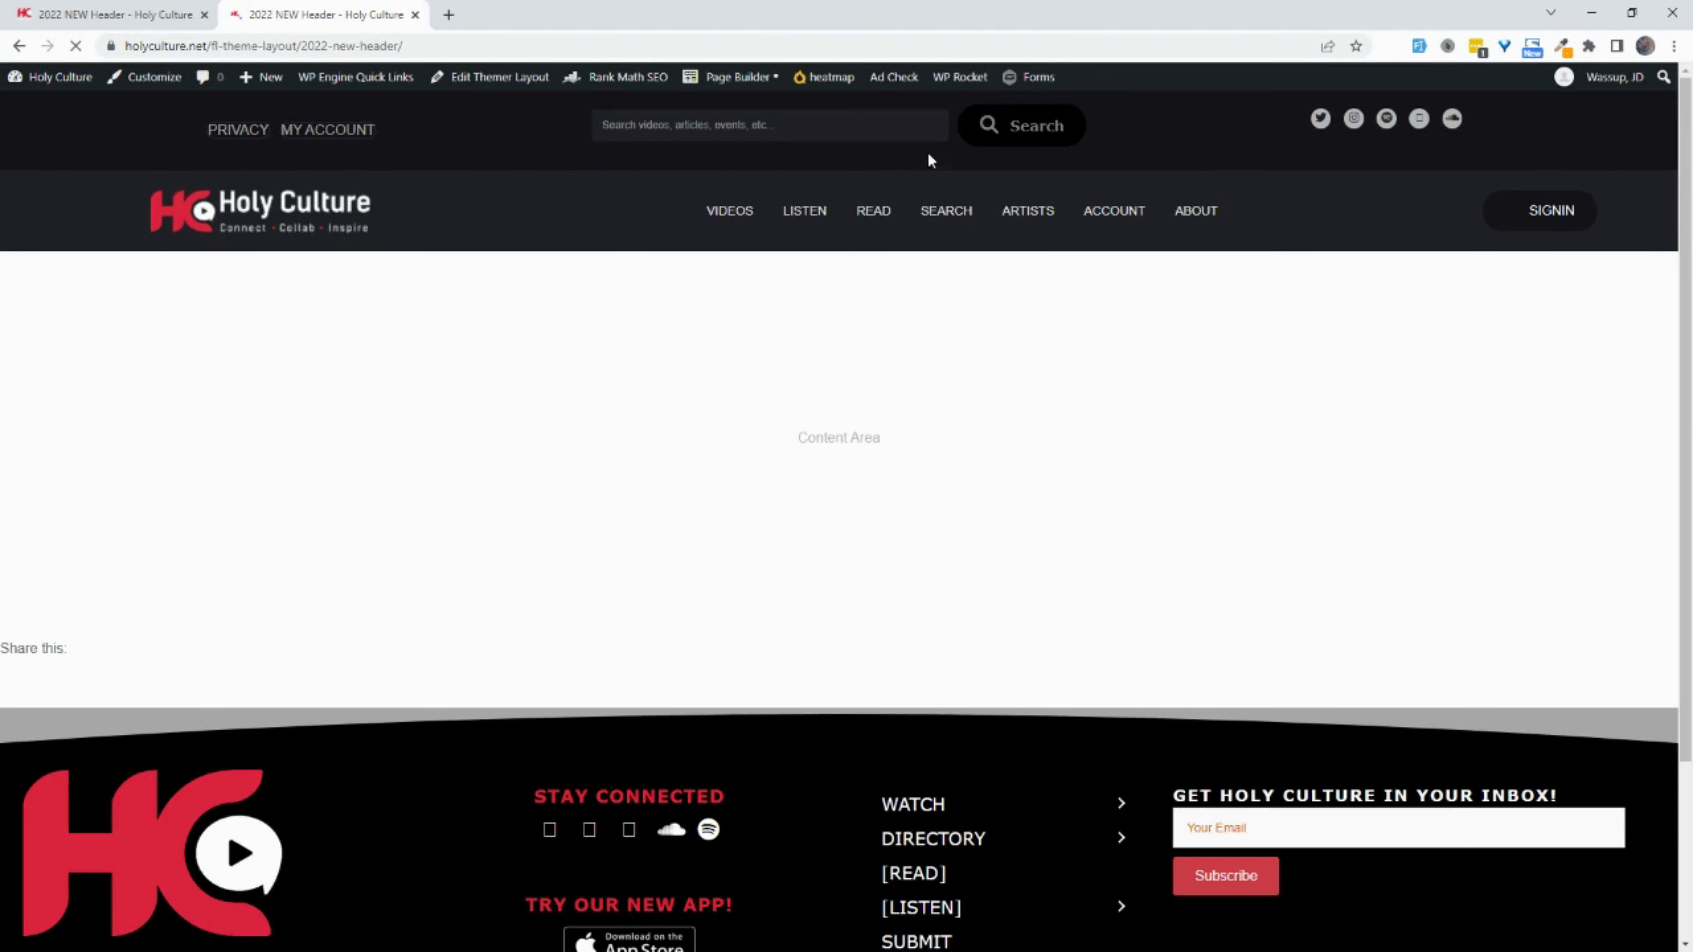
mouse_move(871, 224)
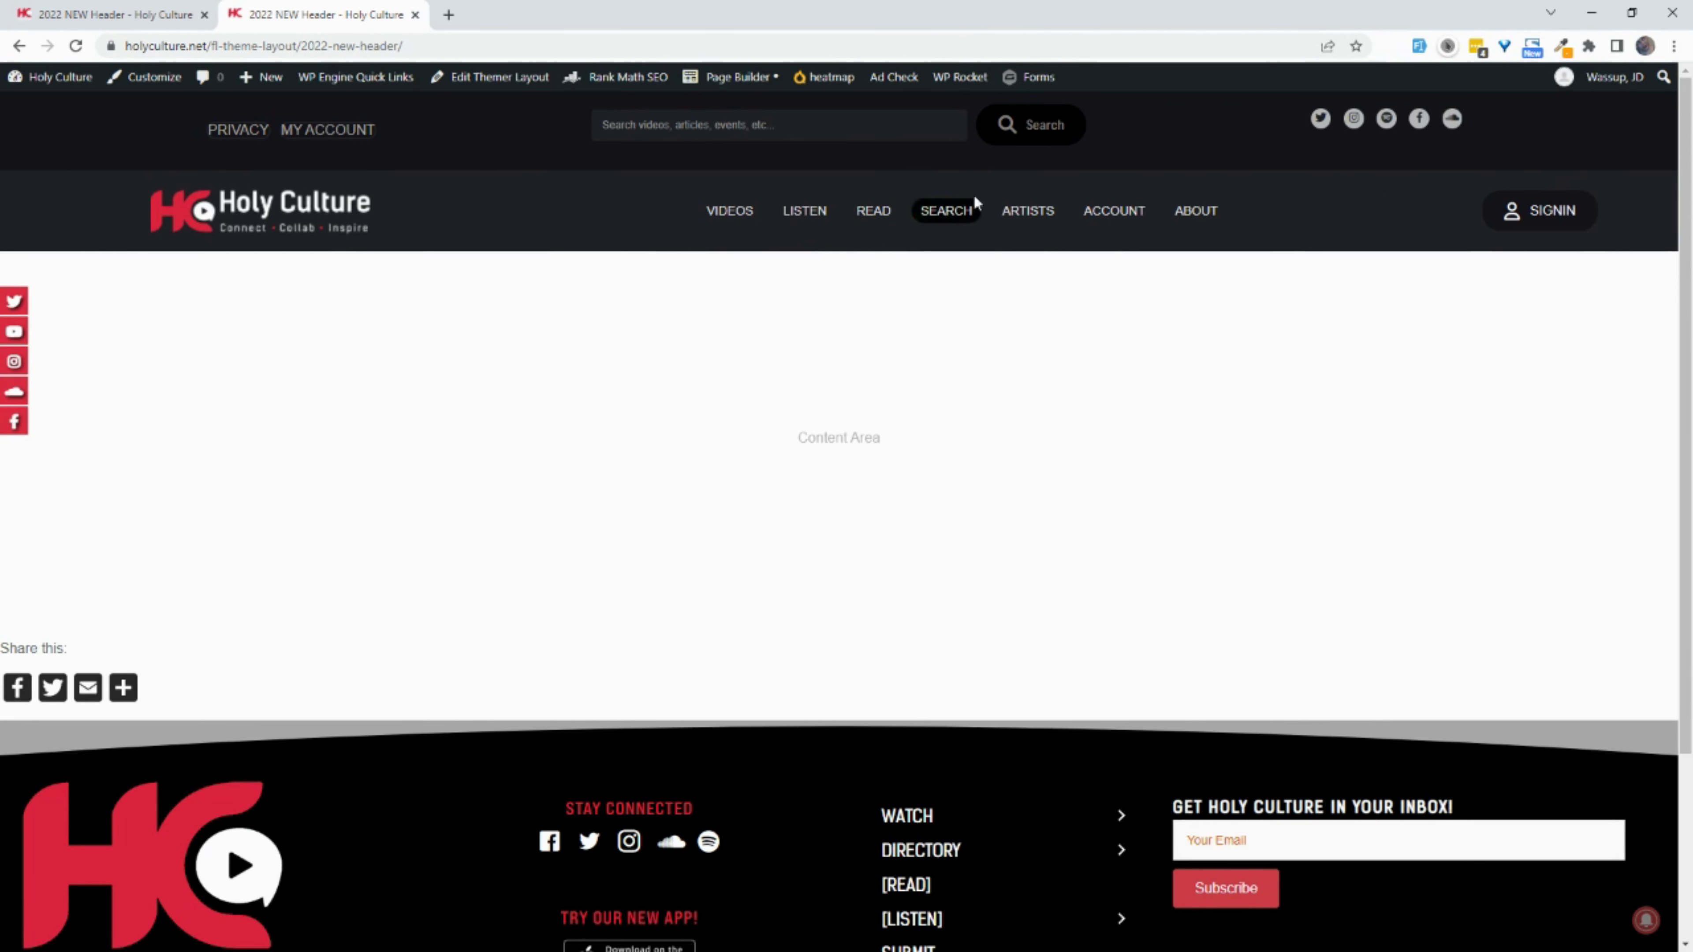
left_click(1321, 120)
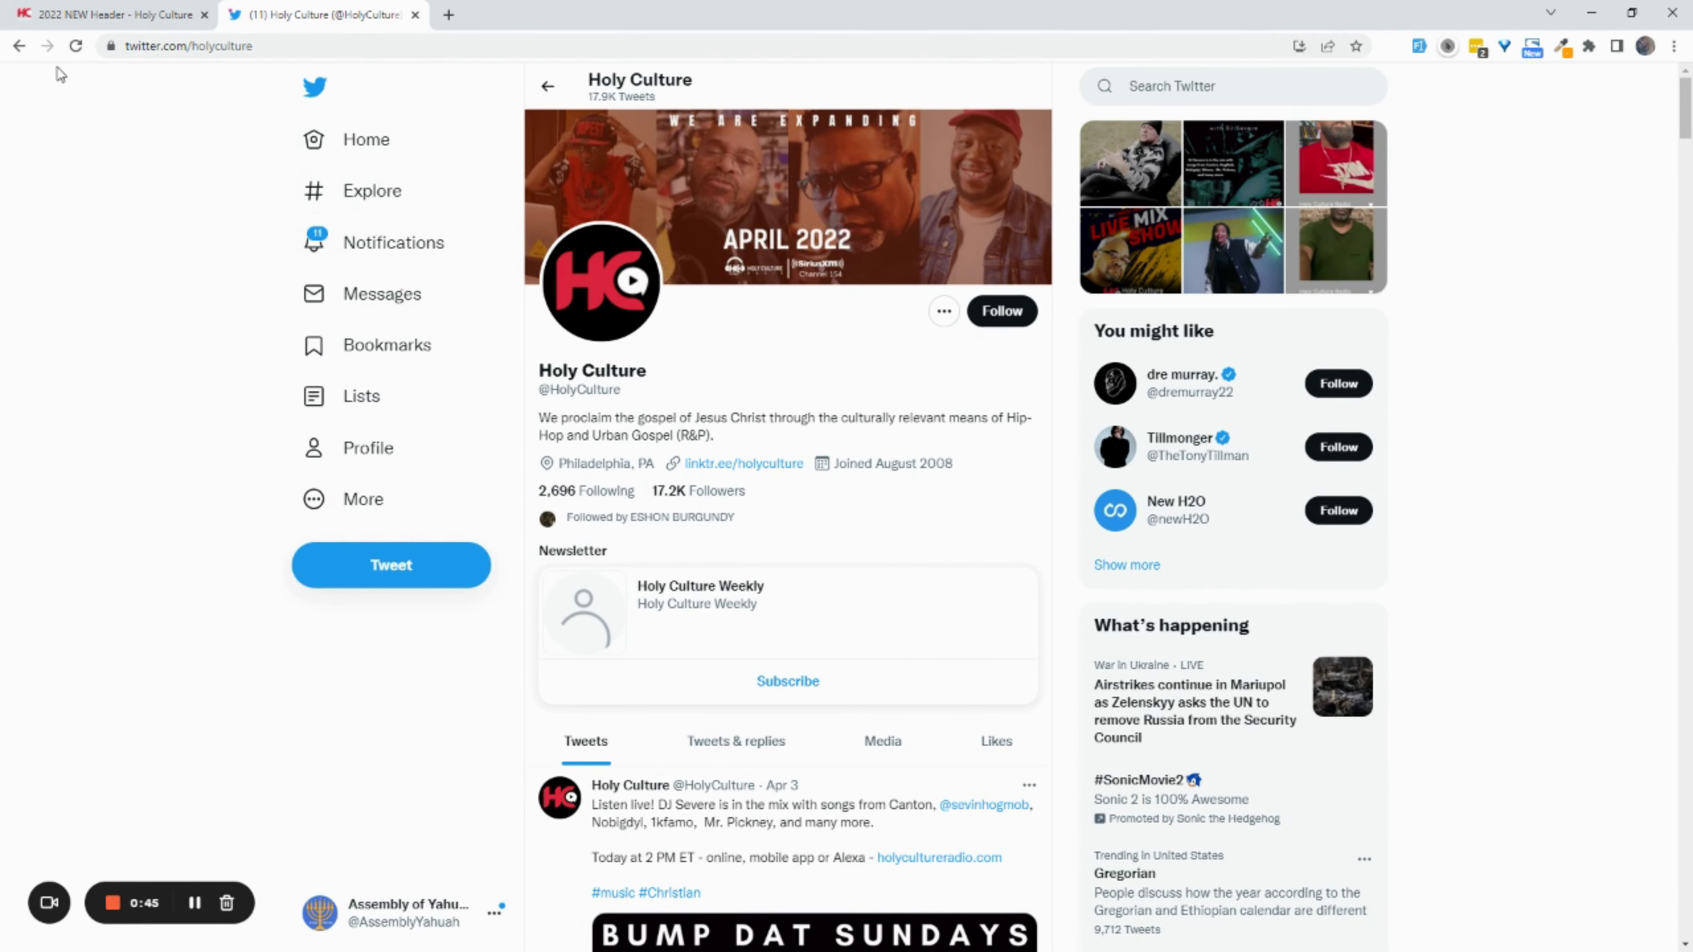
- Return to the header preview and inspect where the Twitter and Instagram icons link
left_click(18, 45)
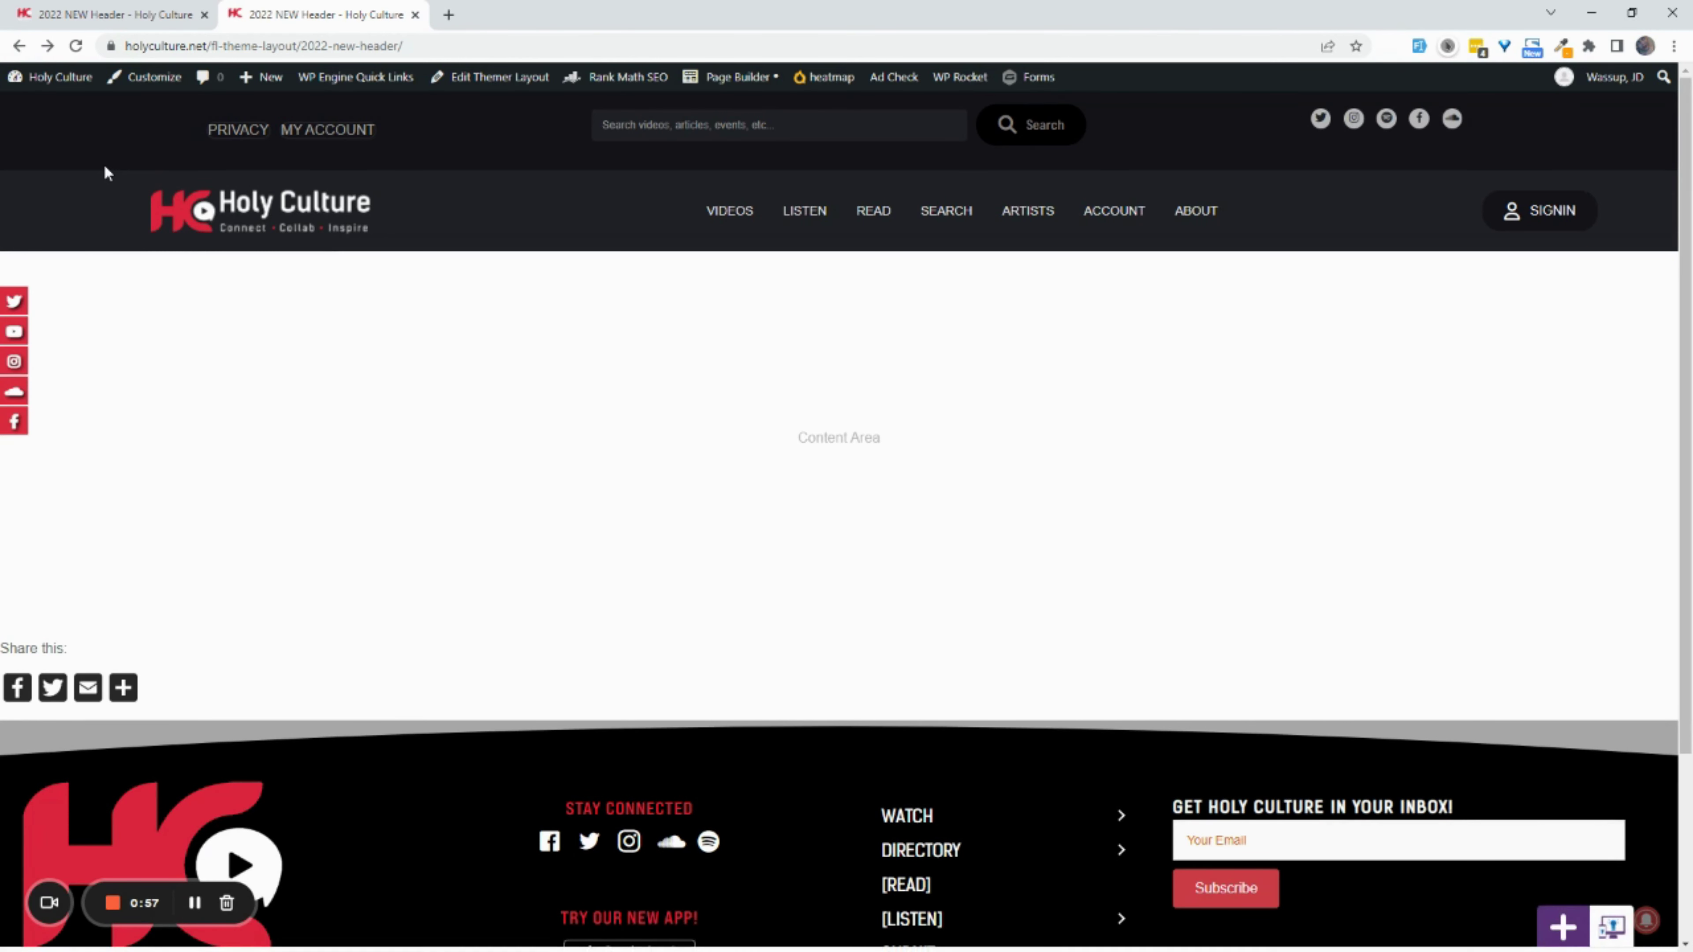
right_click(1320, 119)
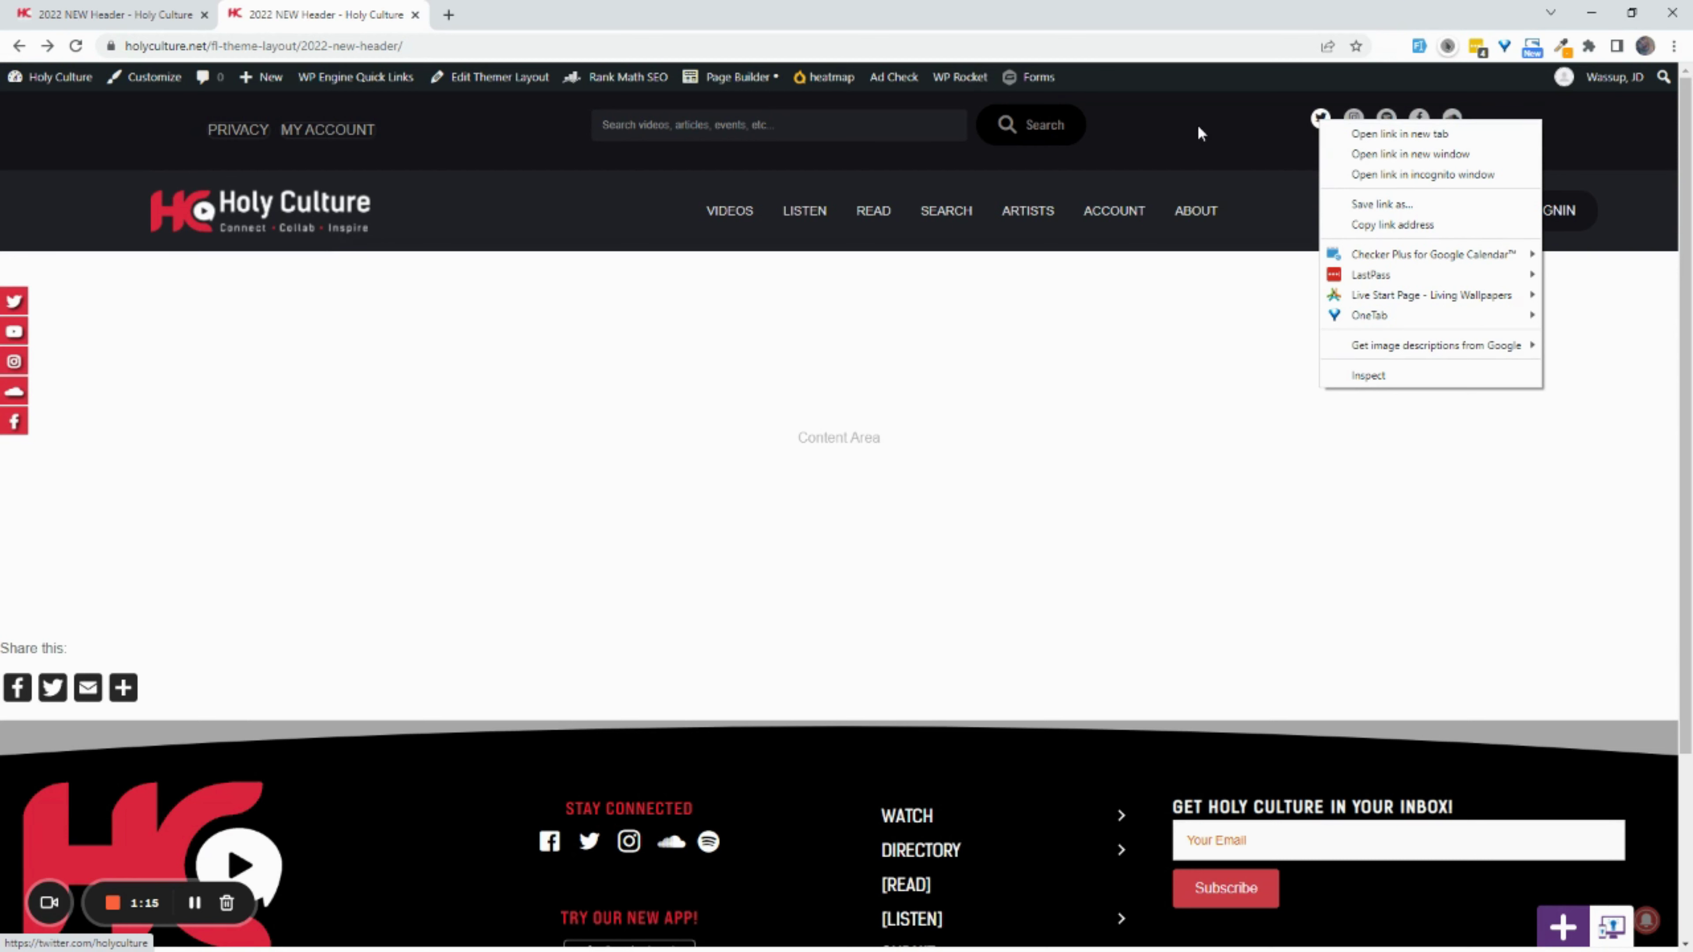
left_click(1295, 100)
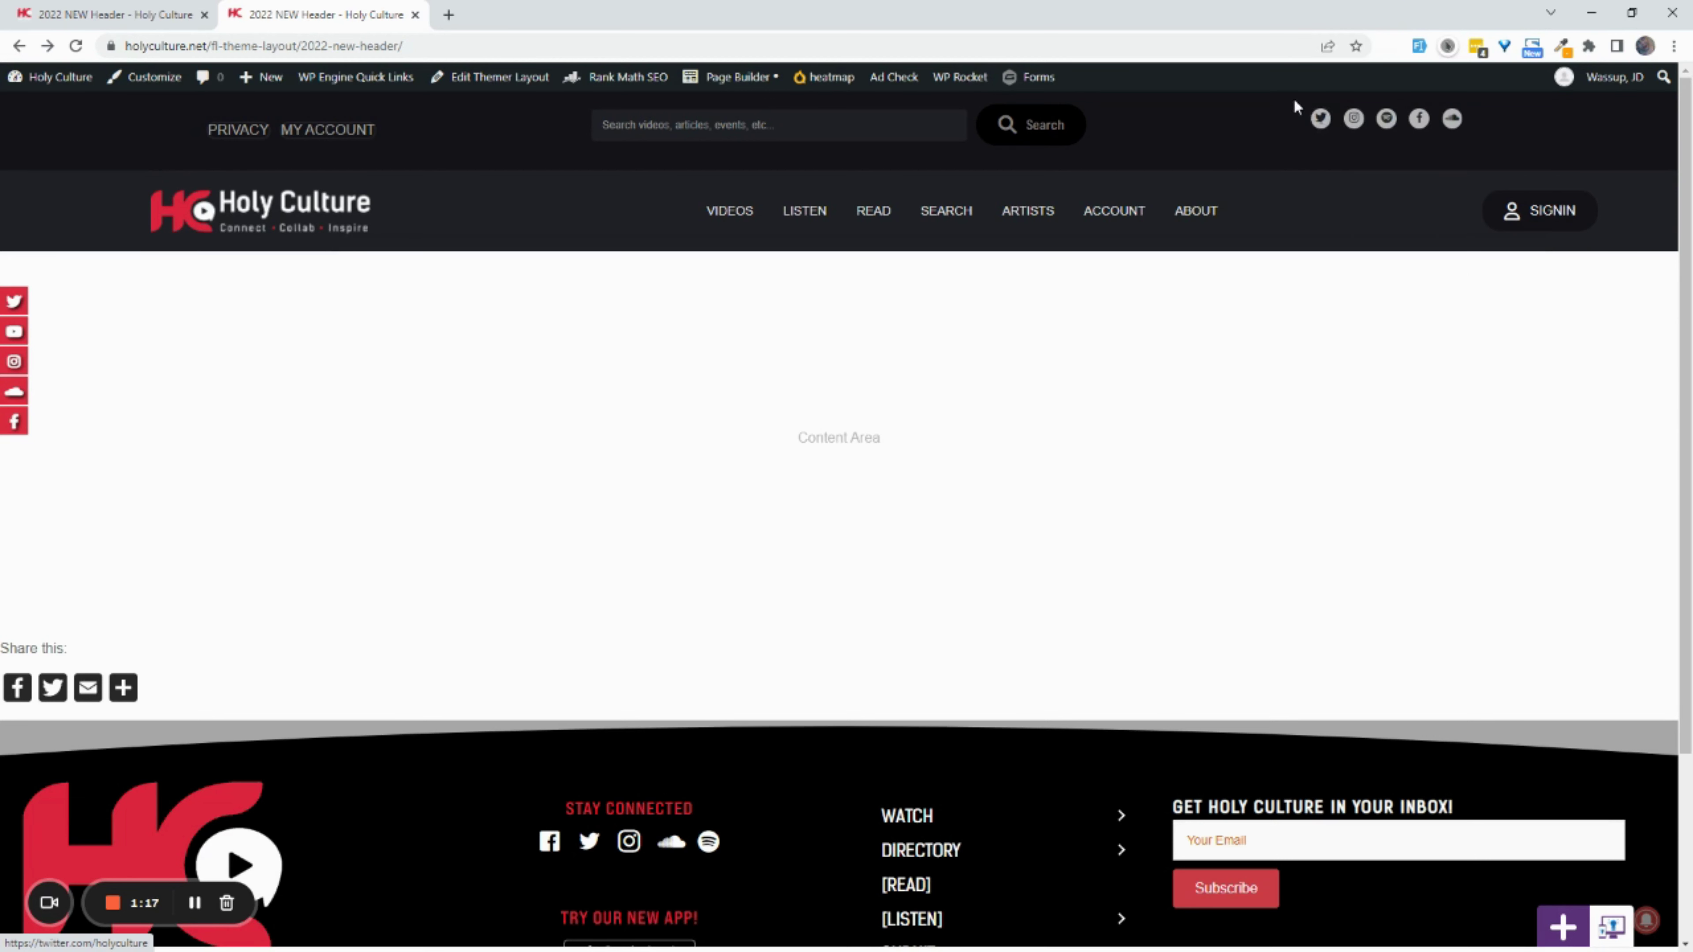
right_click(1354, 121)
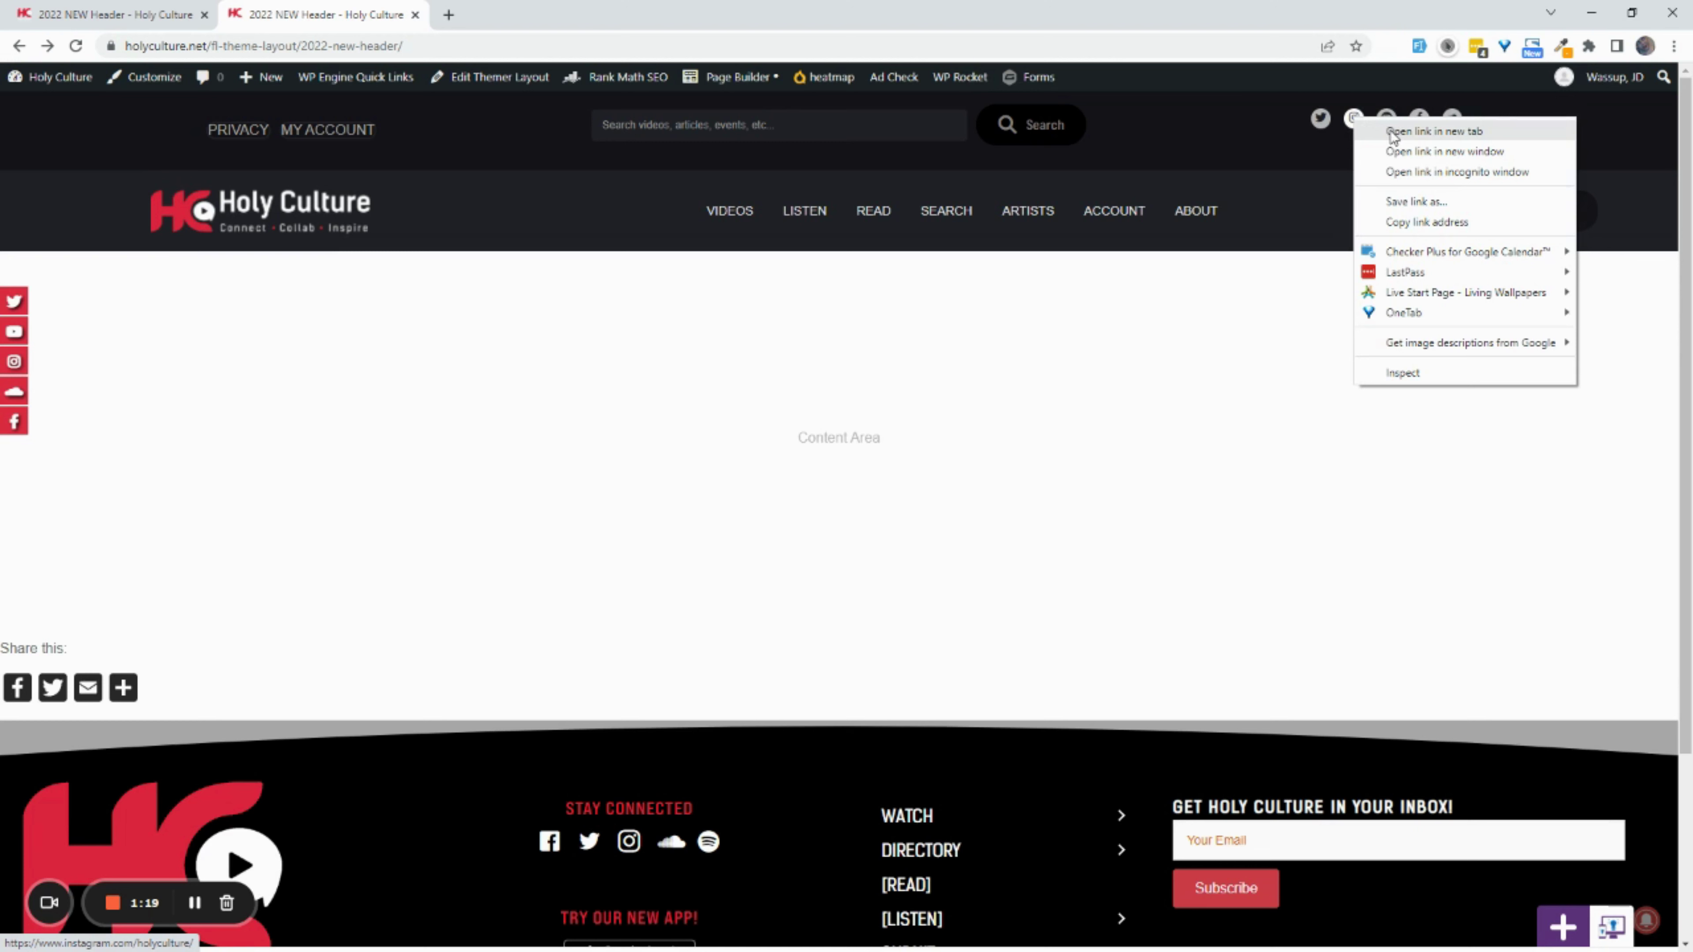
left_click(1266, 89)
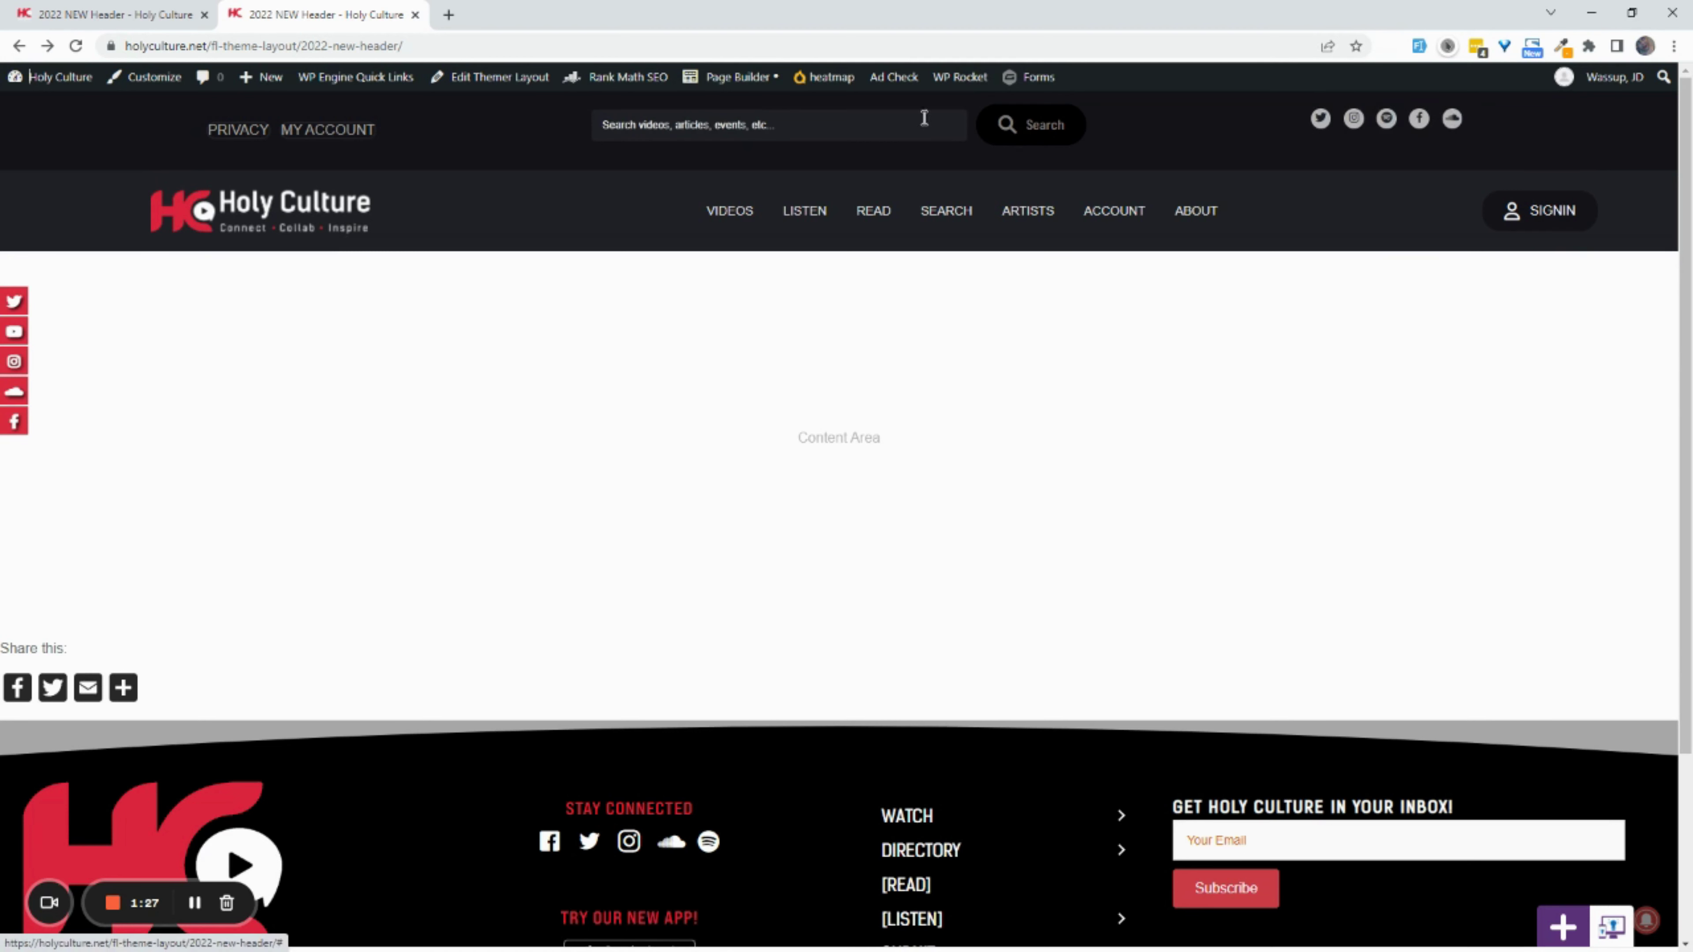
- Launch Beaver Builder on the 2022 NEW Header layout from the admin bar's Page Builder link
left_click(731, 79)
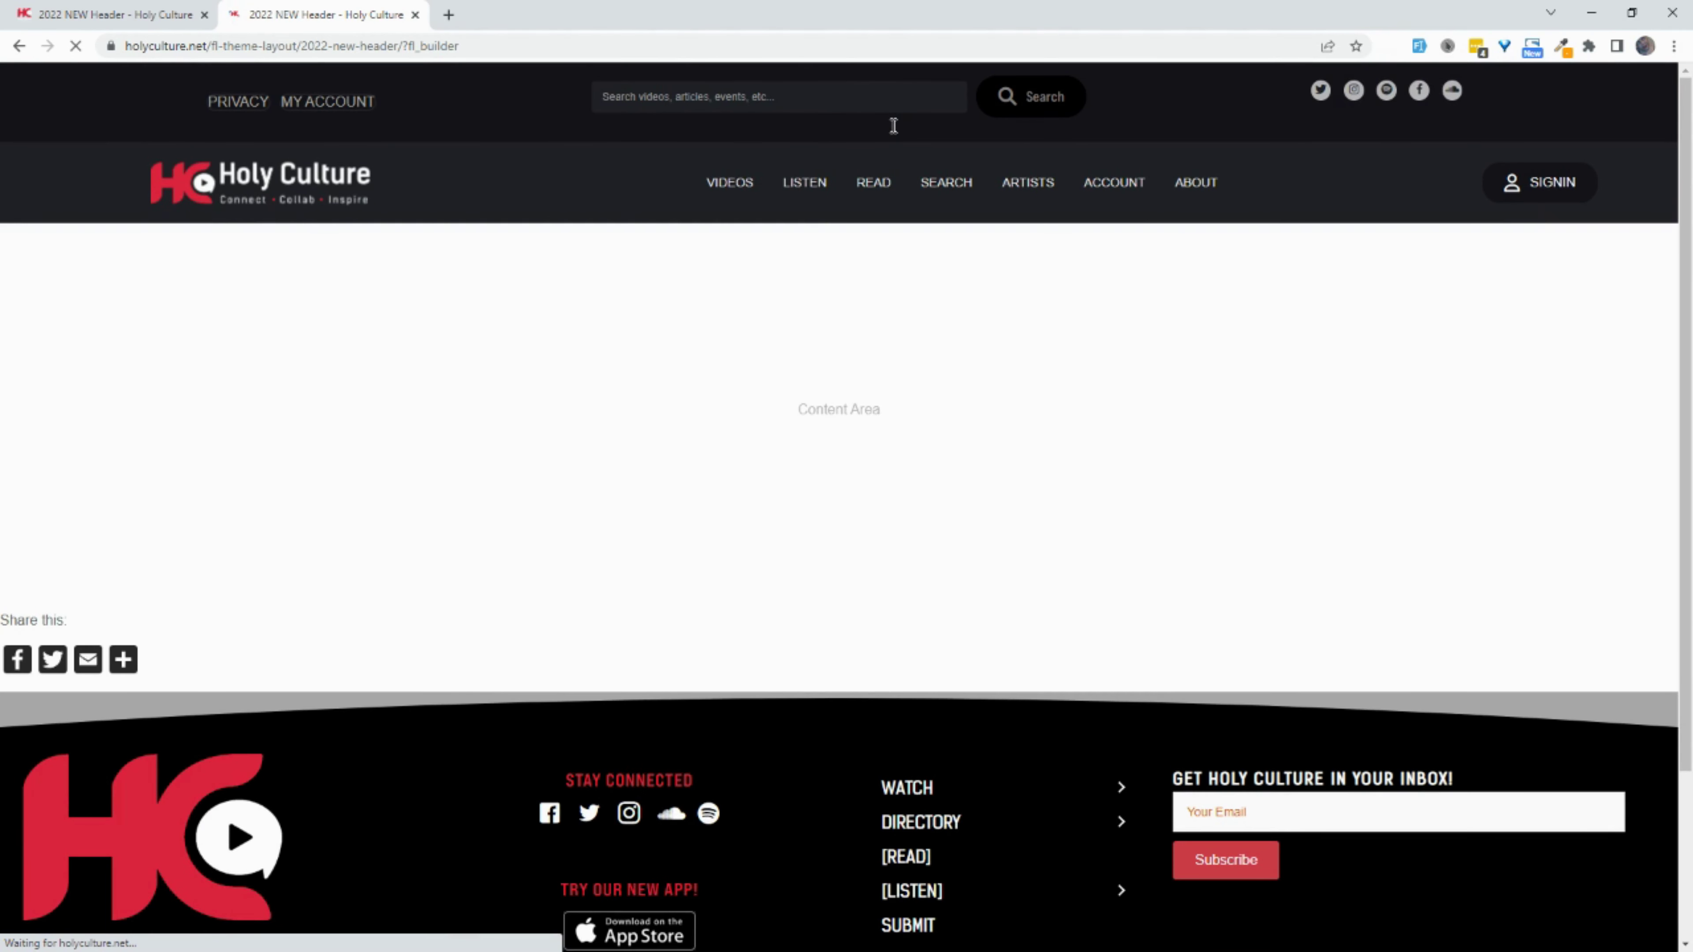
mouse_move(1361, 152)
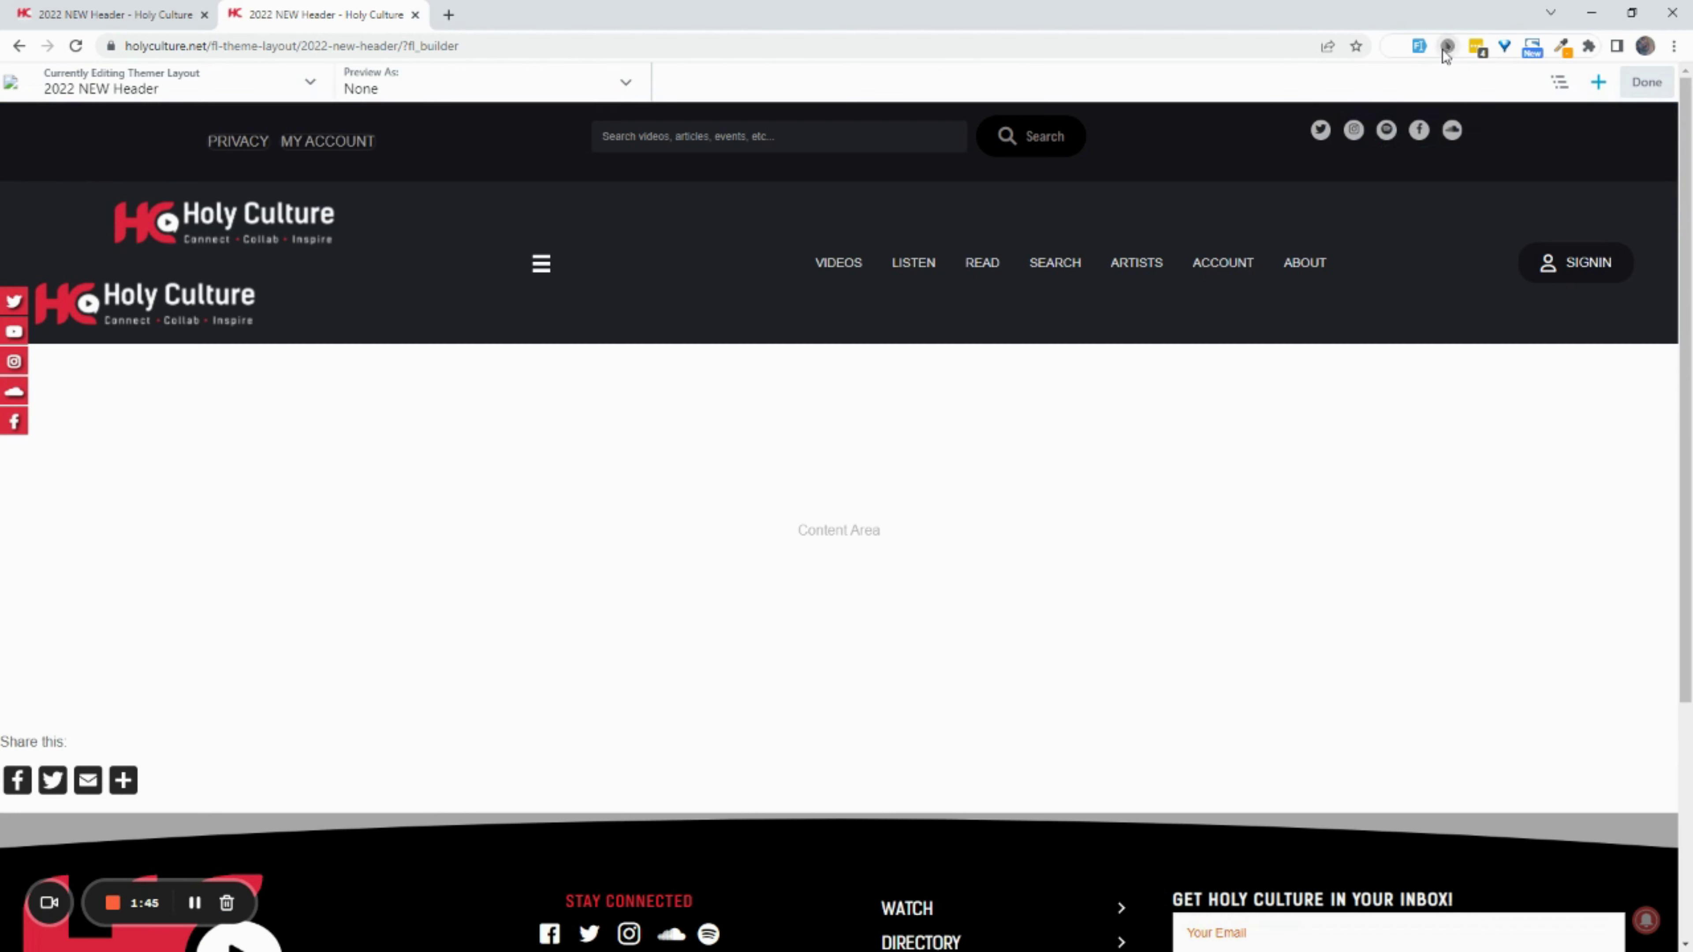
left_click(1342, 132)
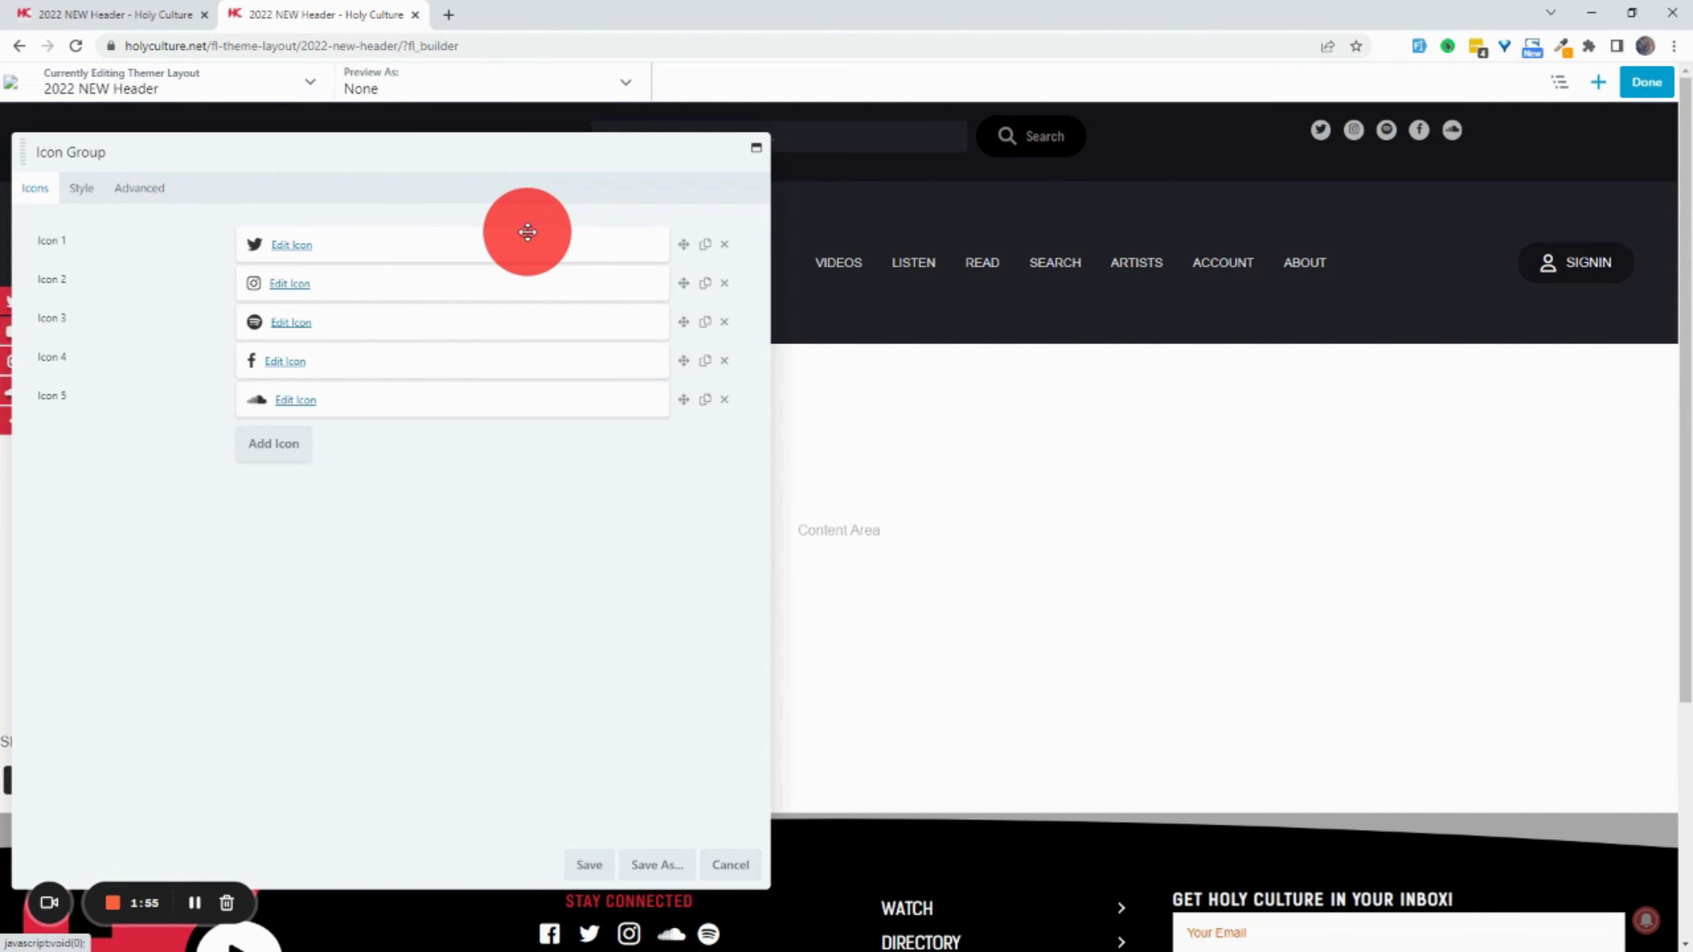
left_click(292, 245)
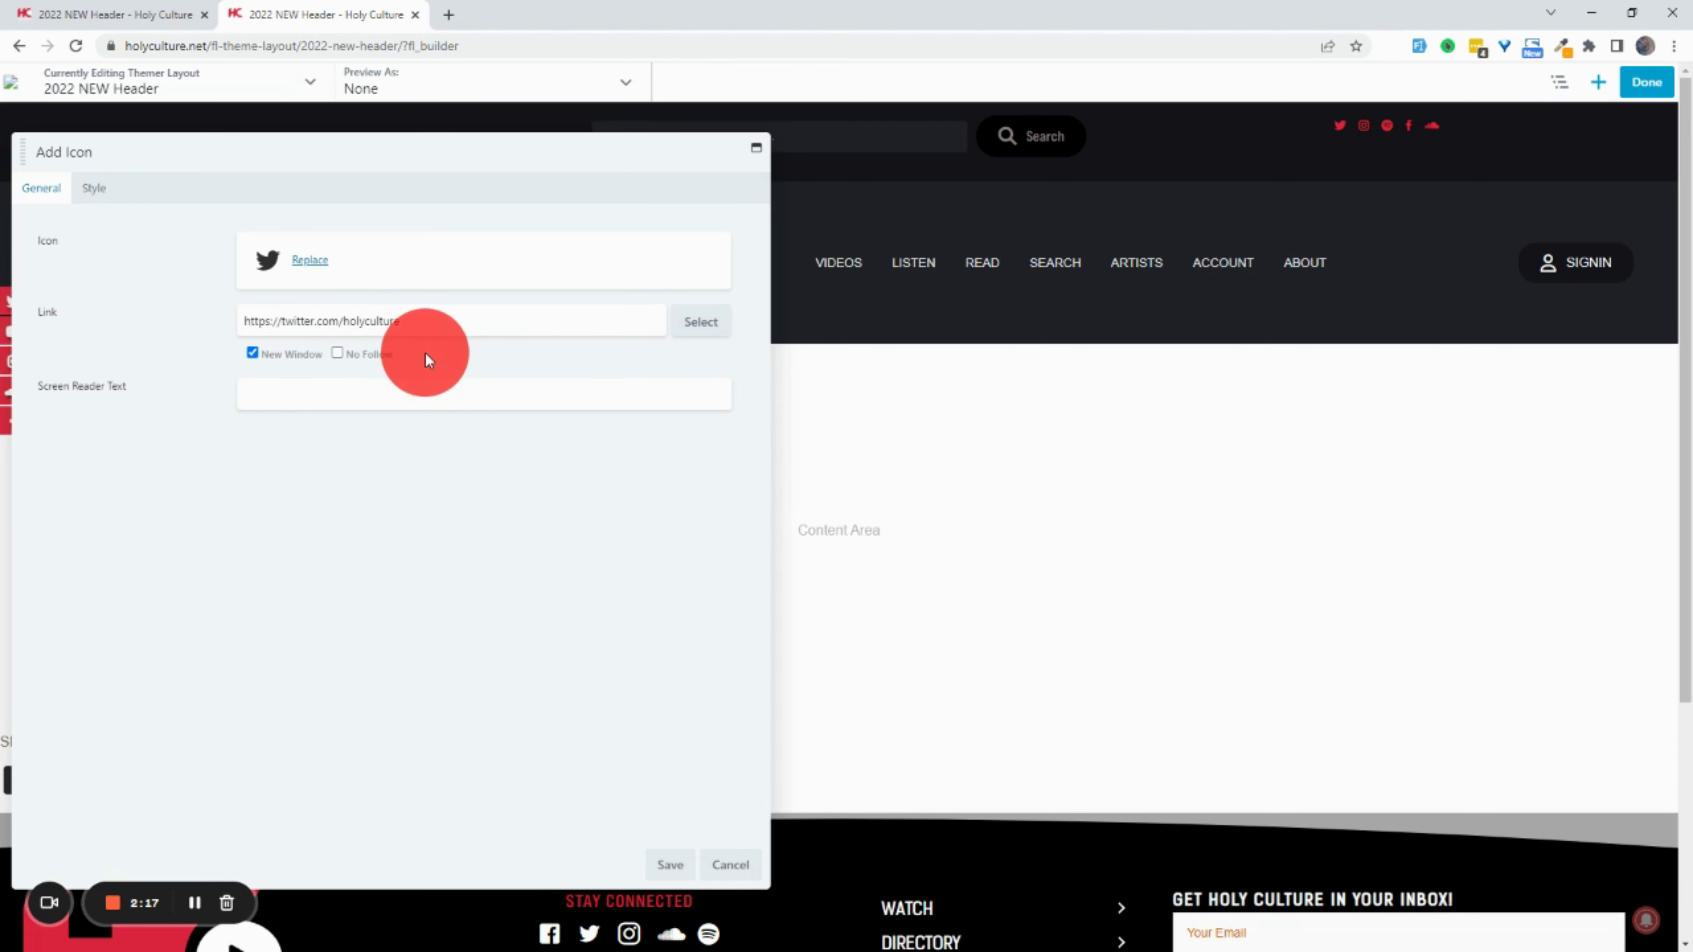
left_click(336, 353)
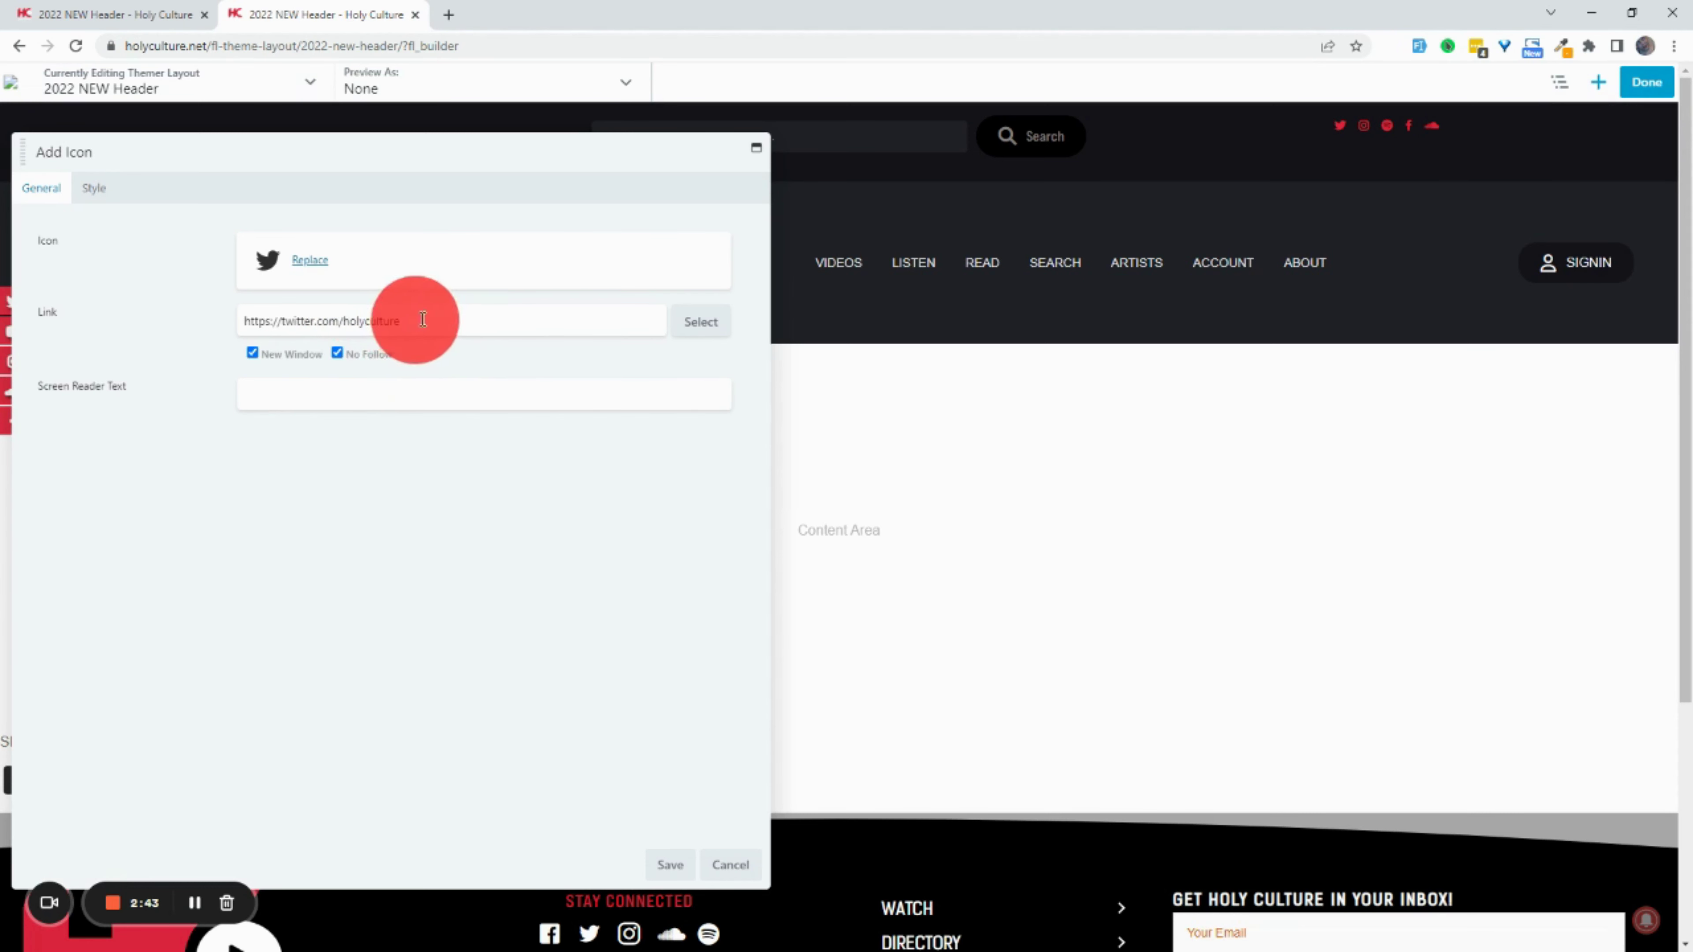
left_click_drag(417, 321, 222, 322)
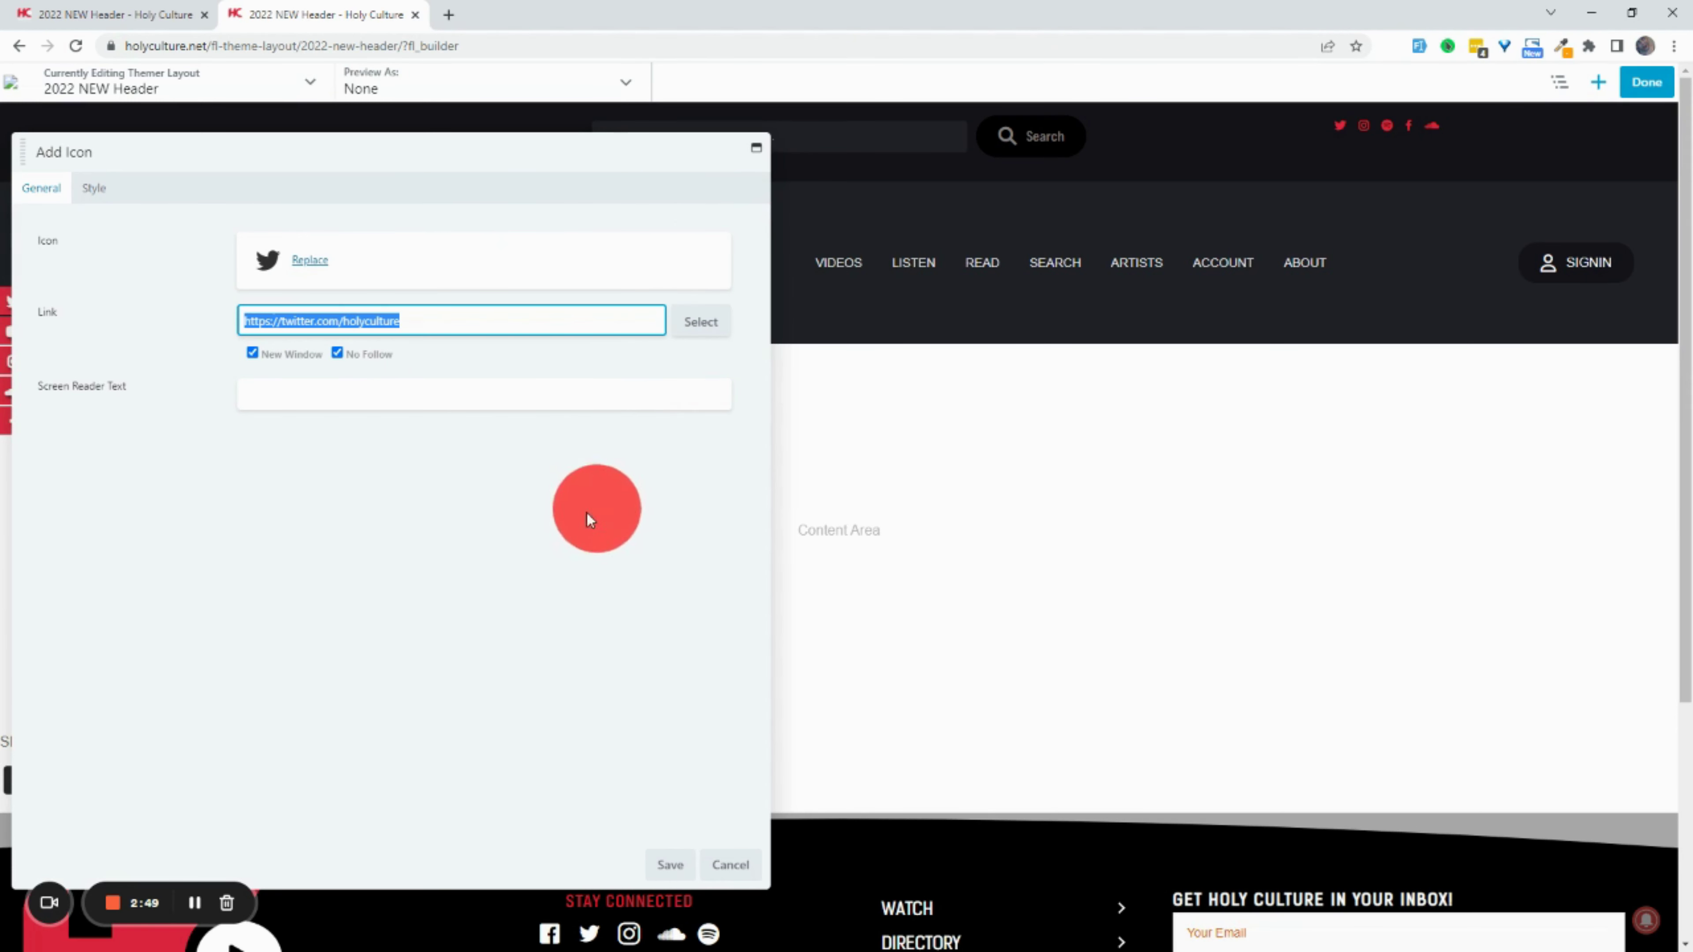
- Save the Twitter icon, then set the Instagram icon to open in a new window with No Follow
left_click(670, 865)
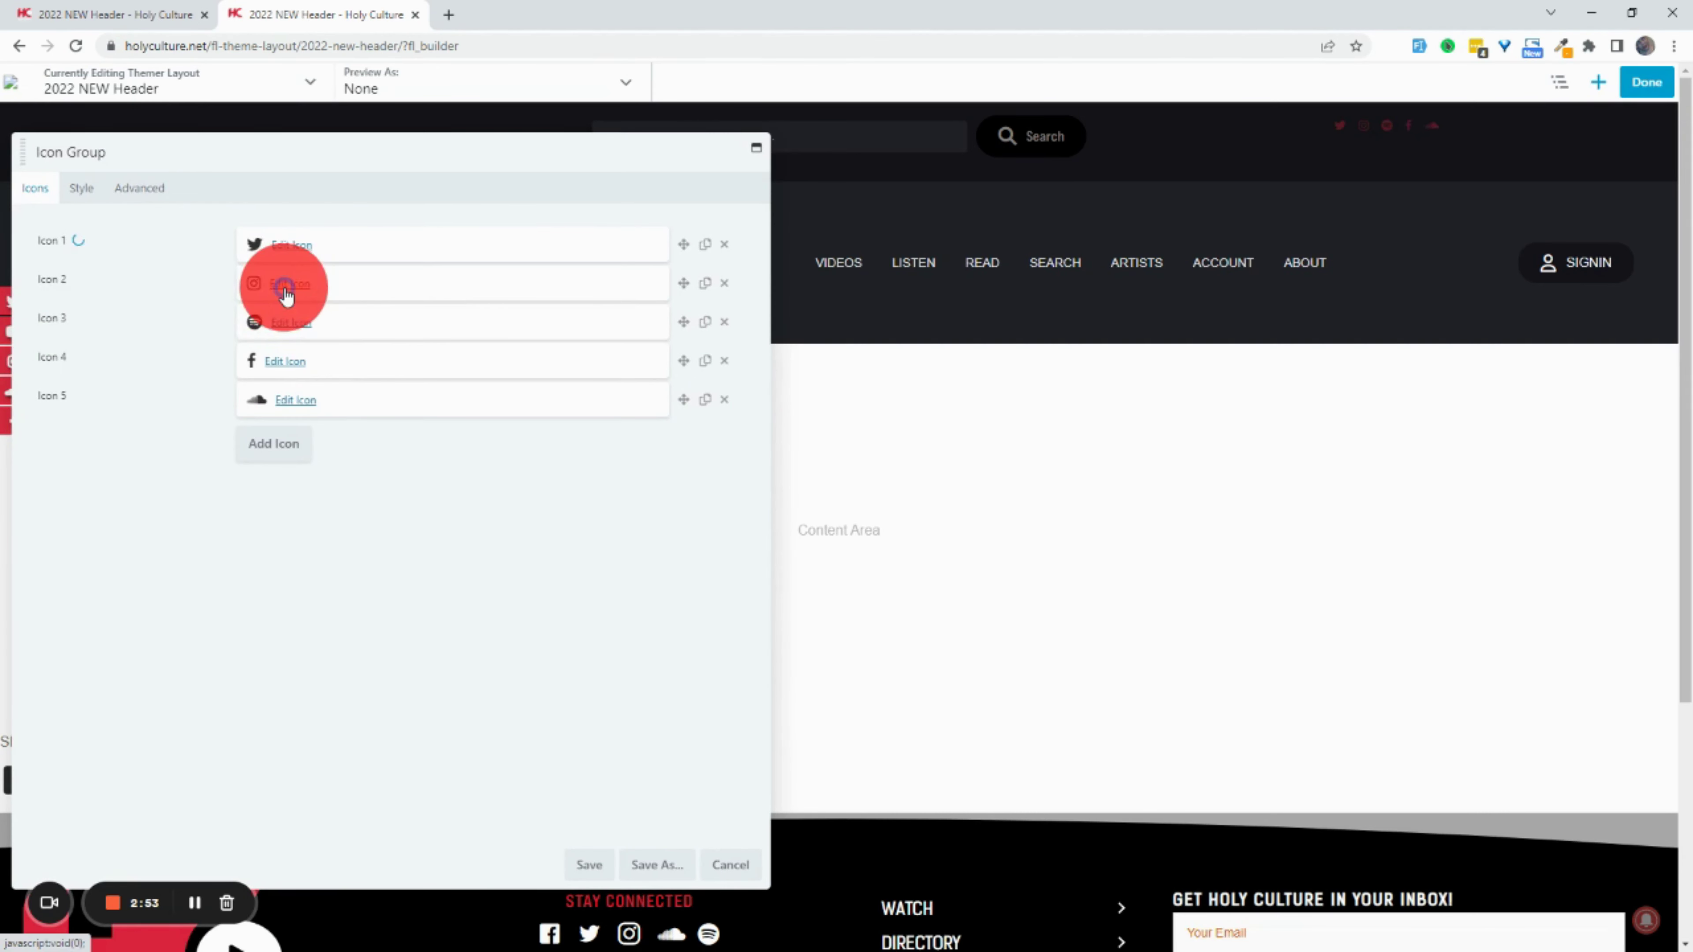
left_click(287, 292)
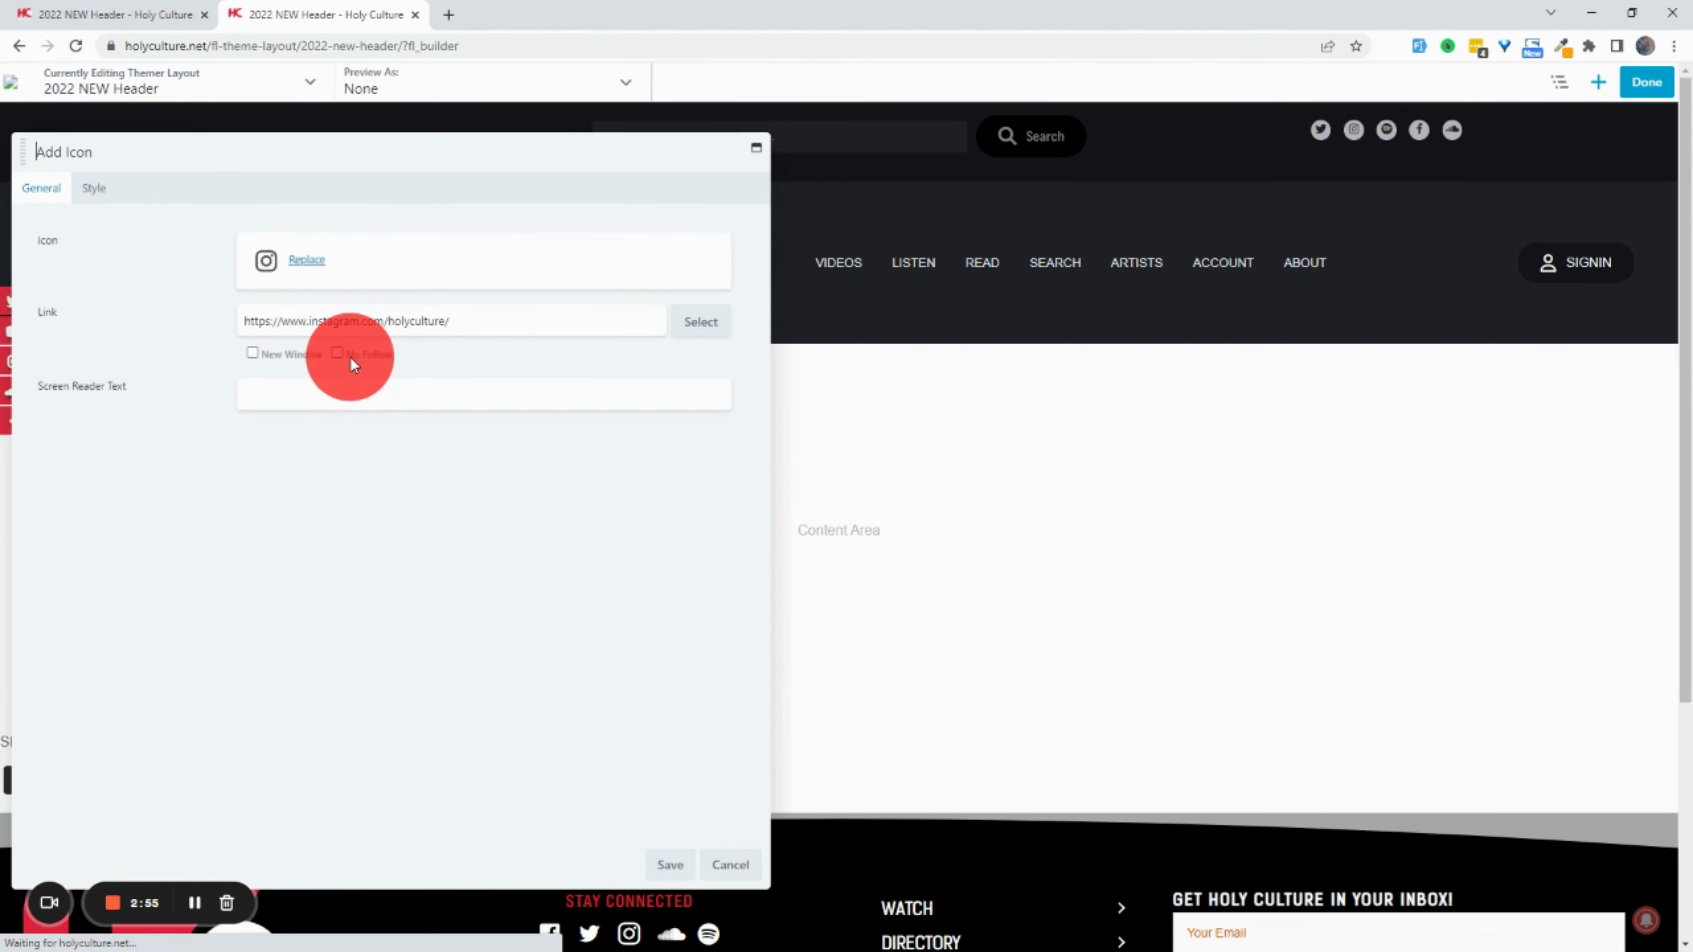
left_click(255, 355)
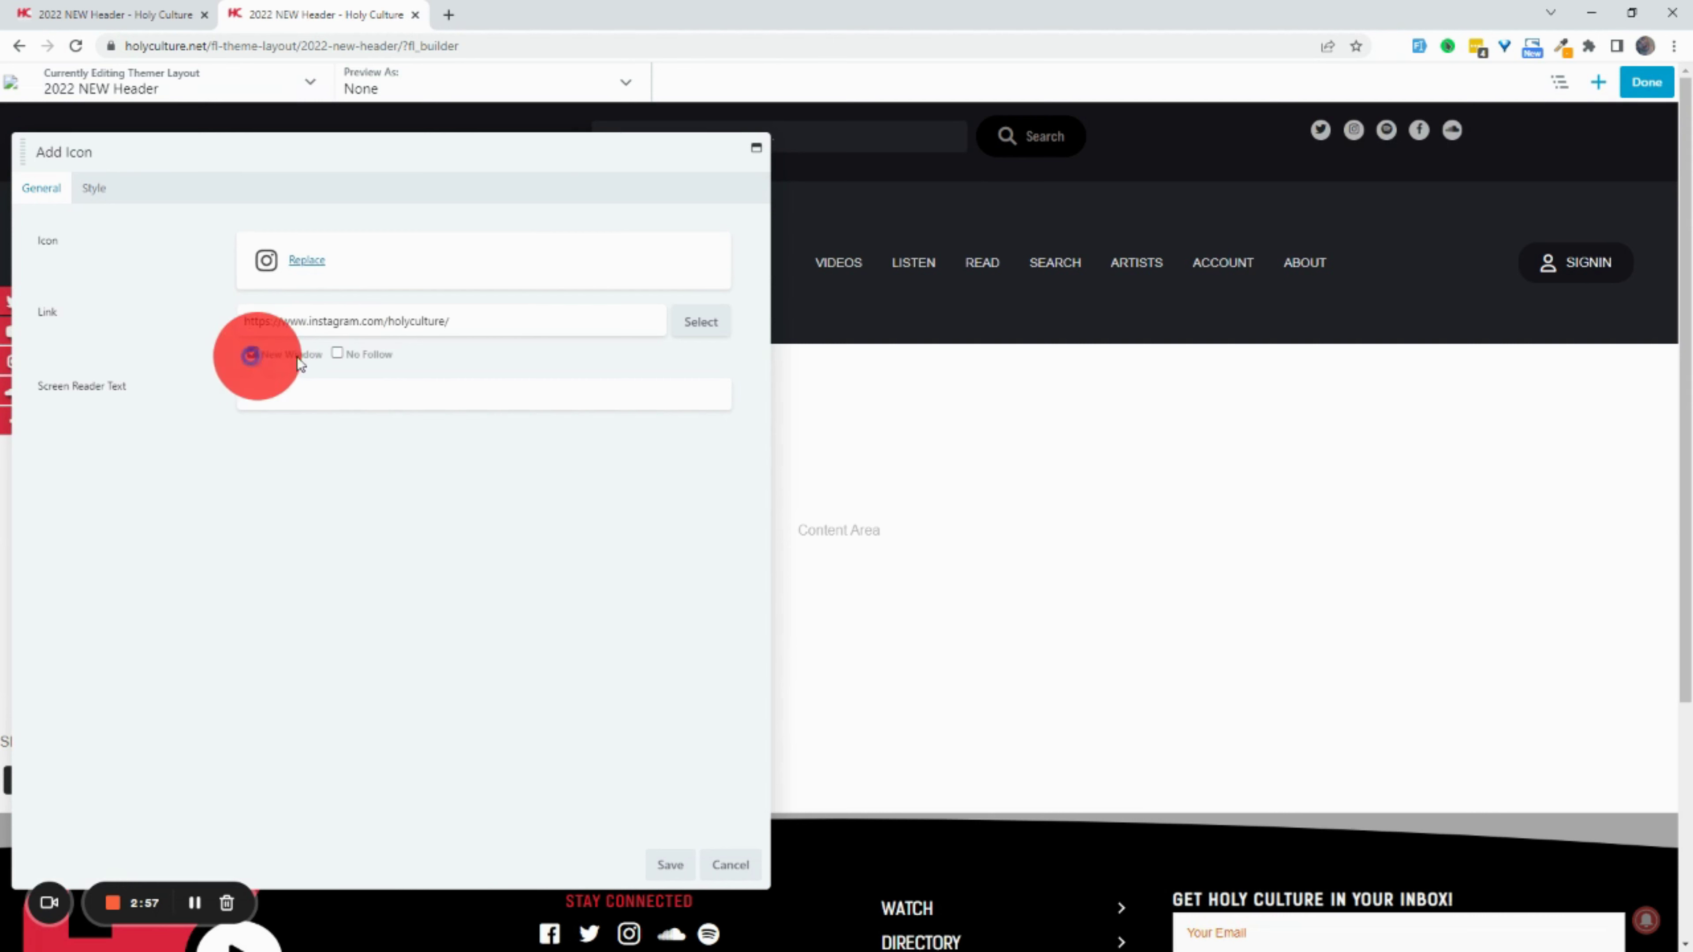
left_click(337, 353)
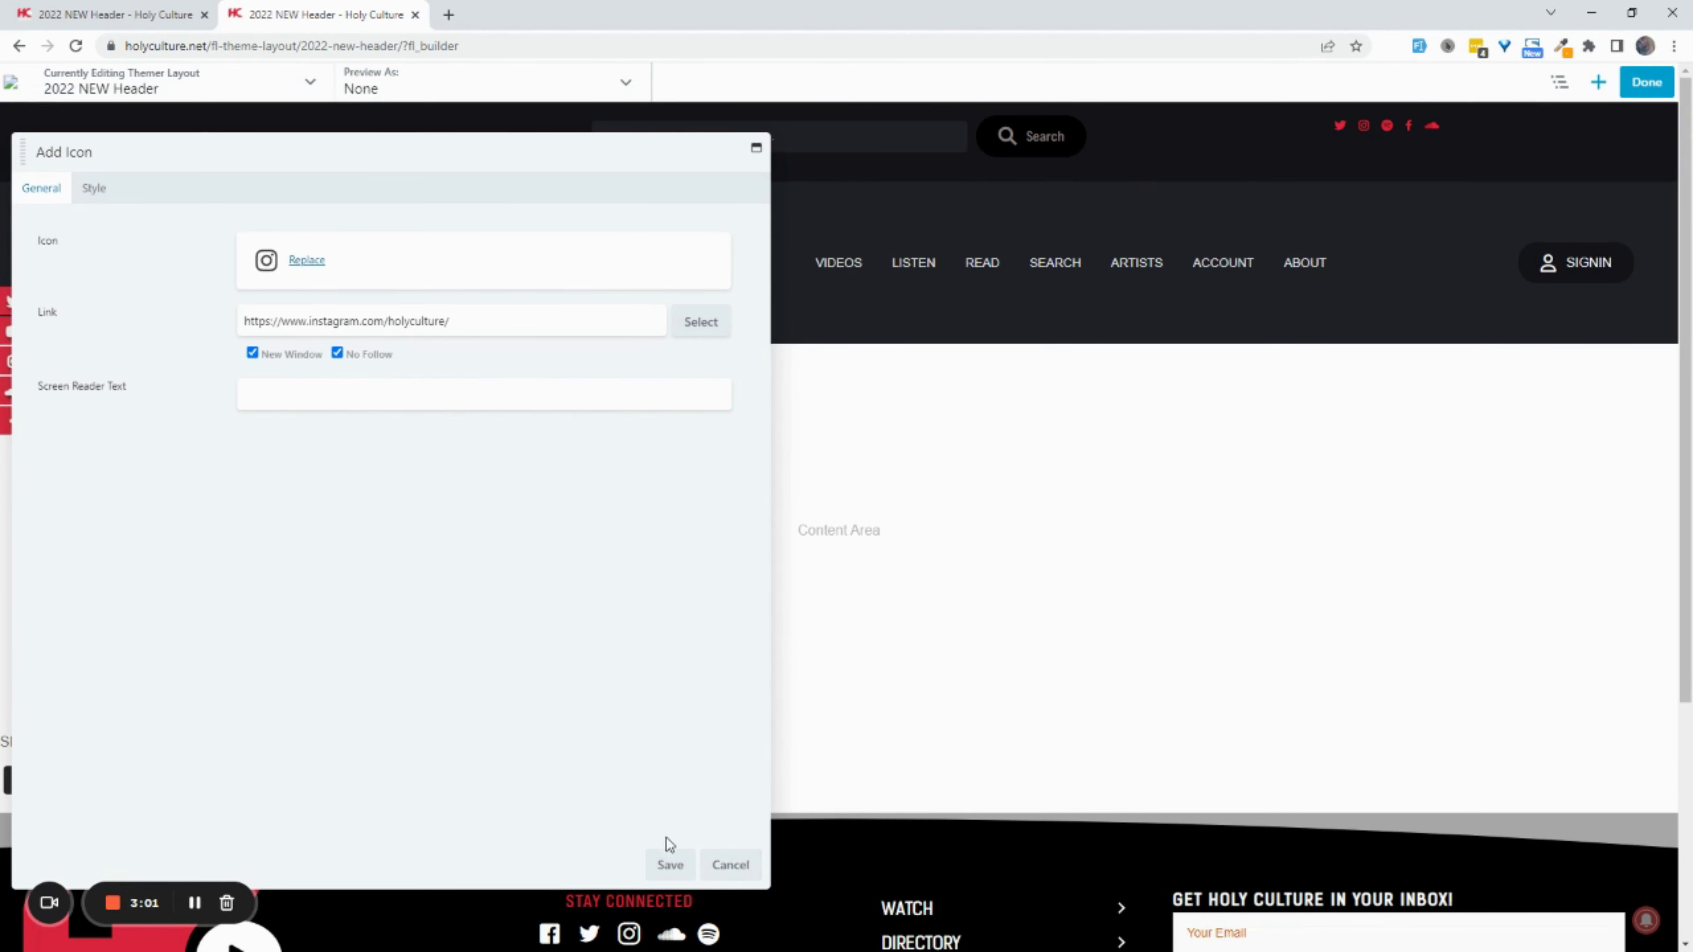
left_click(668, 864)
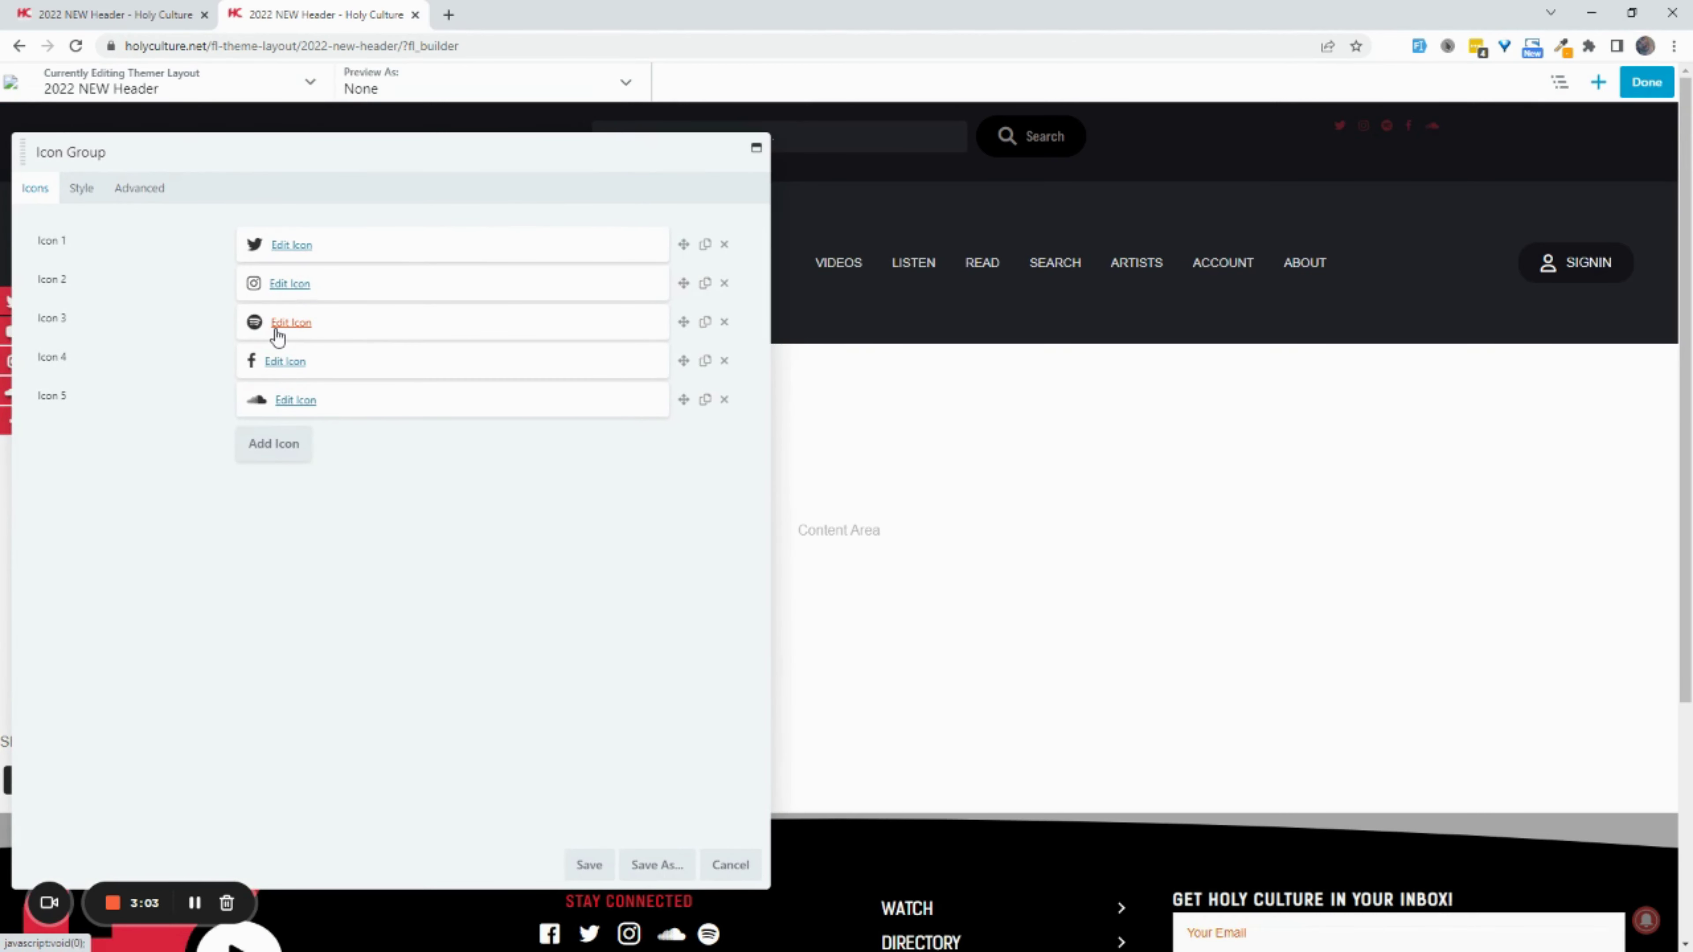
- Set the Spotify, Facebook and SoundCloud icons to open their links in a new window
left_click(268, 333)
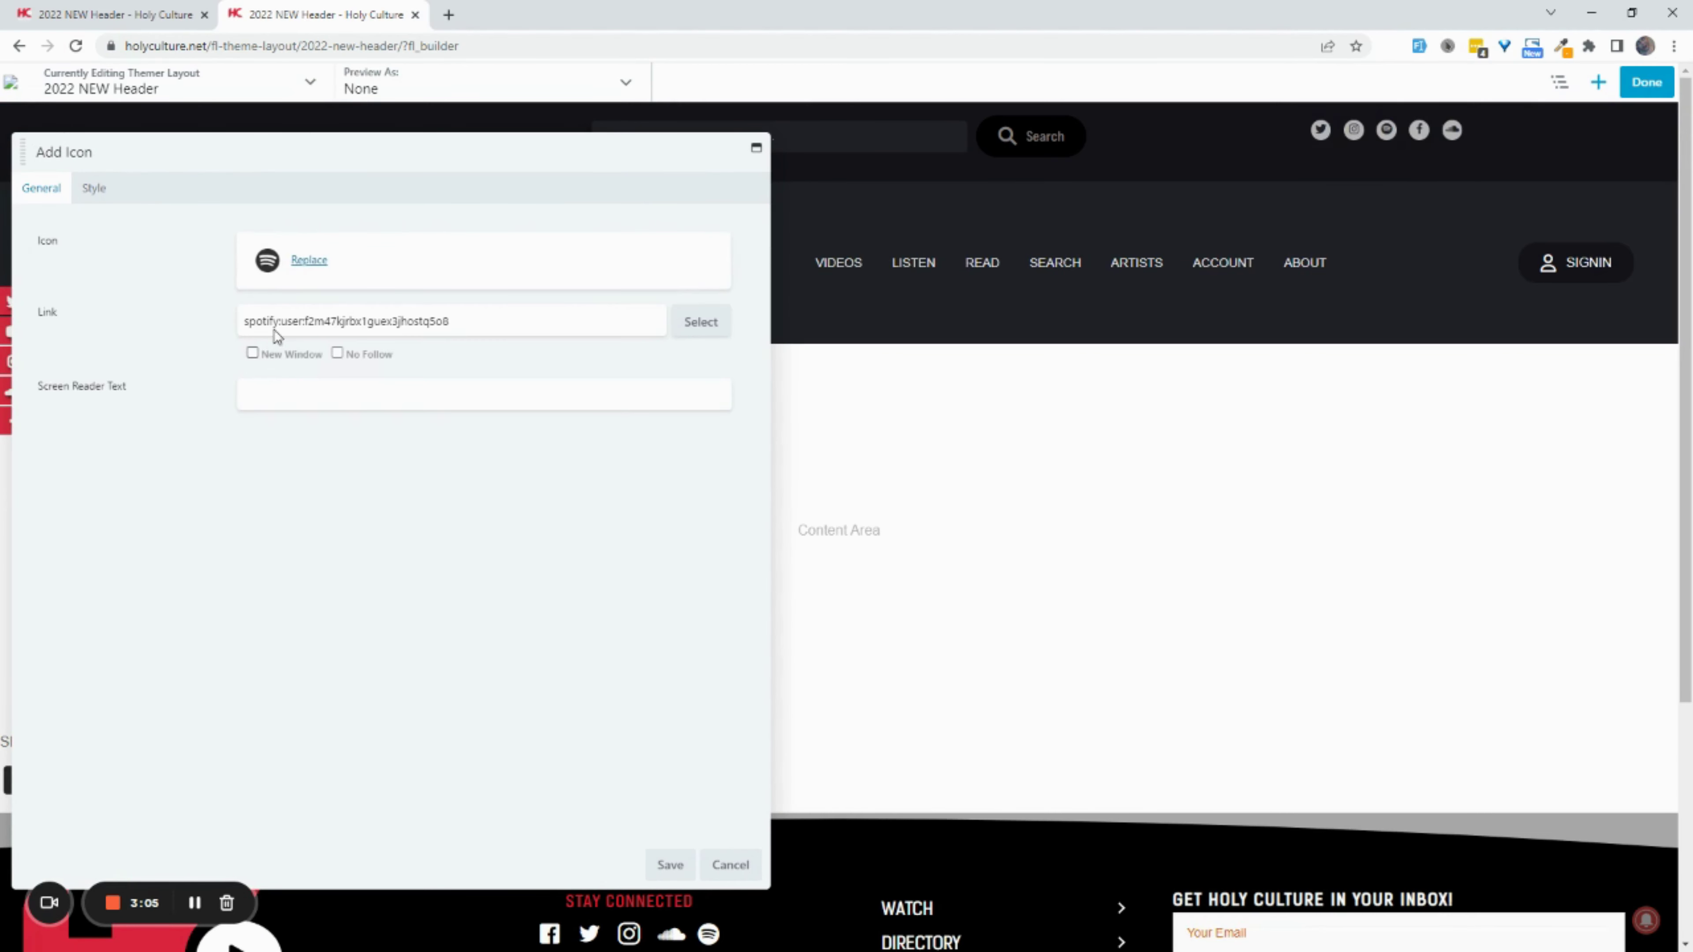
left_click(252, 352)
left_click(668, 864)
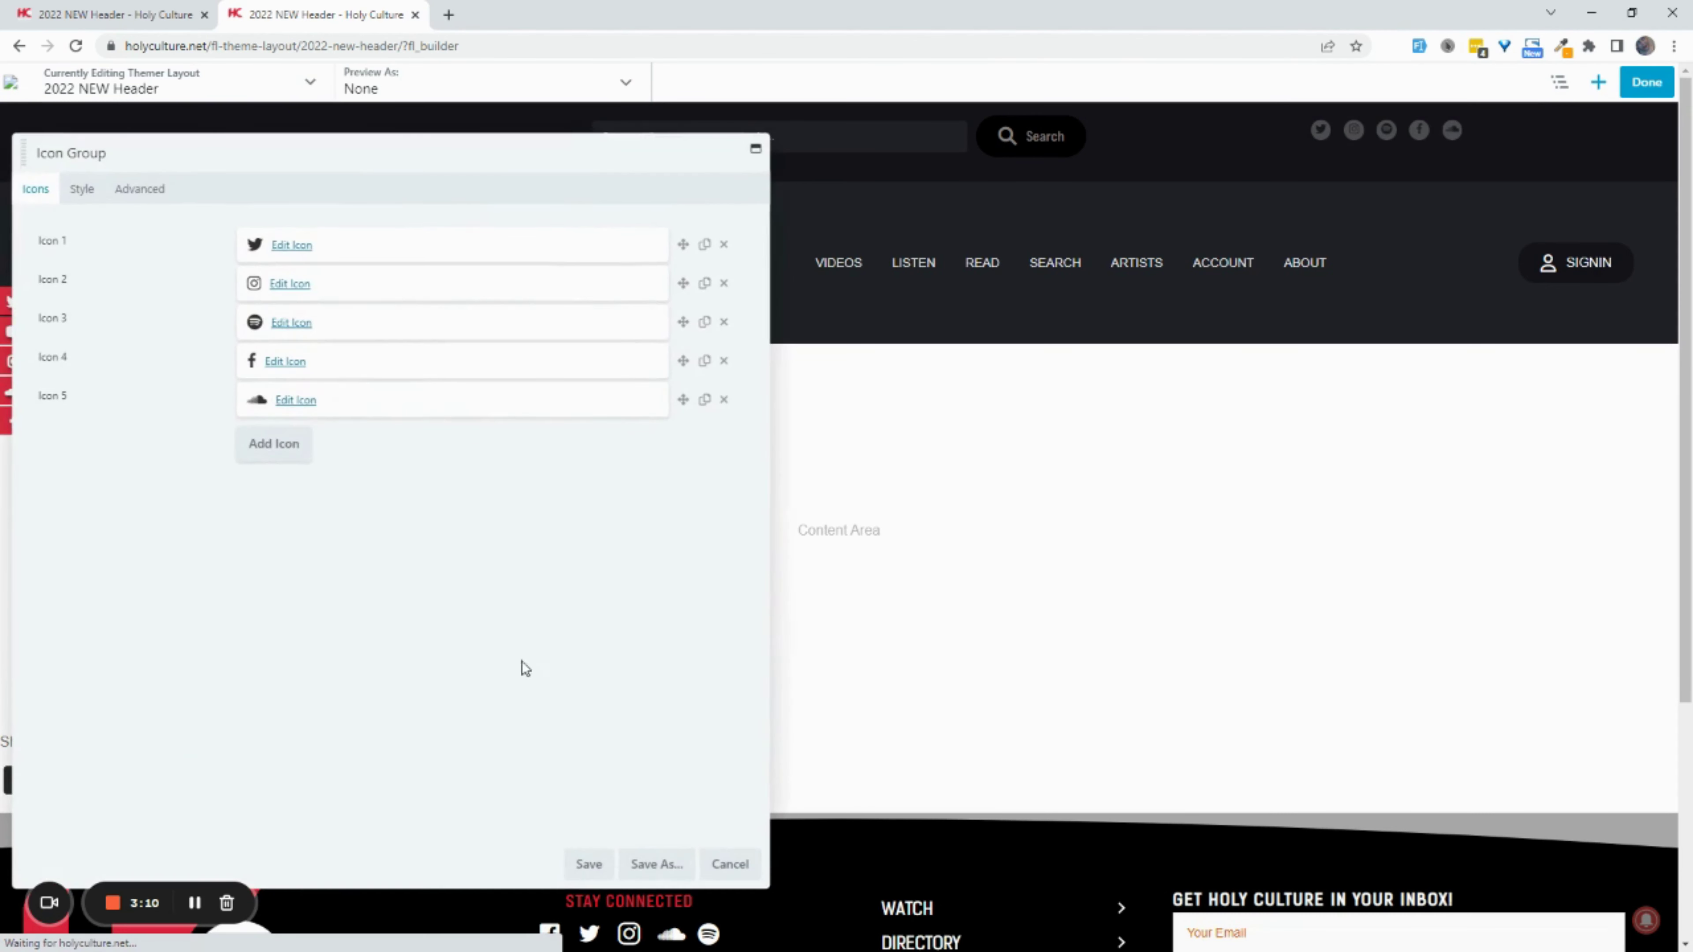
left_click(285, 362)
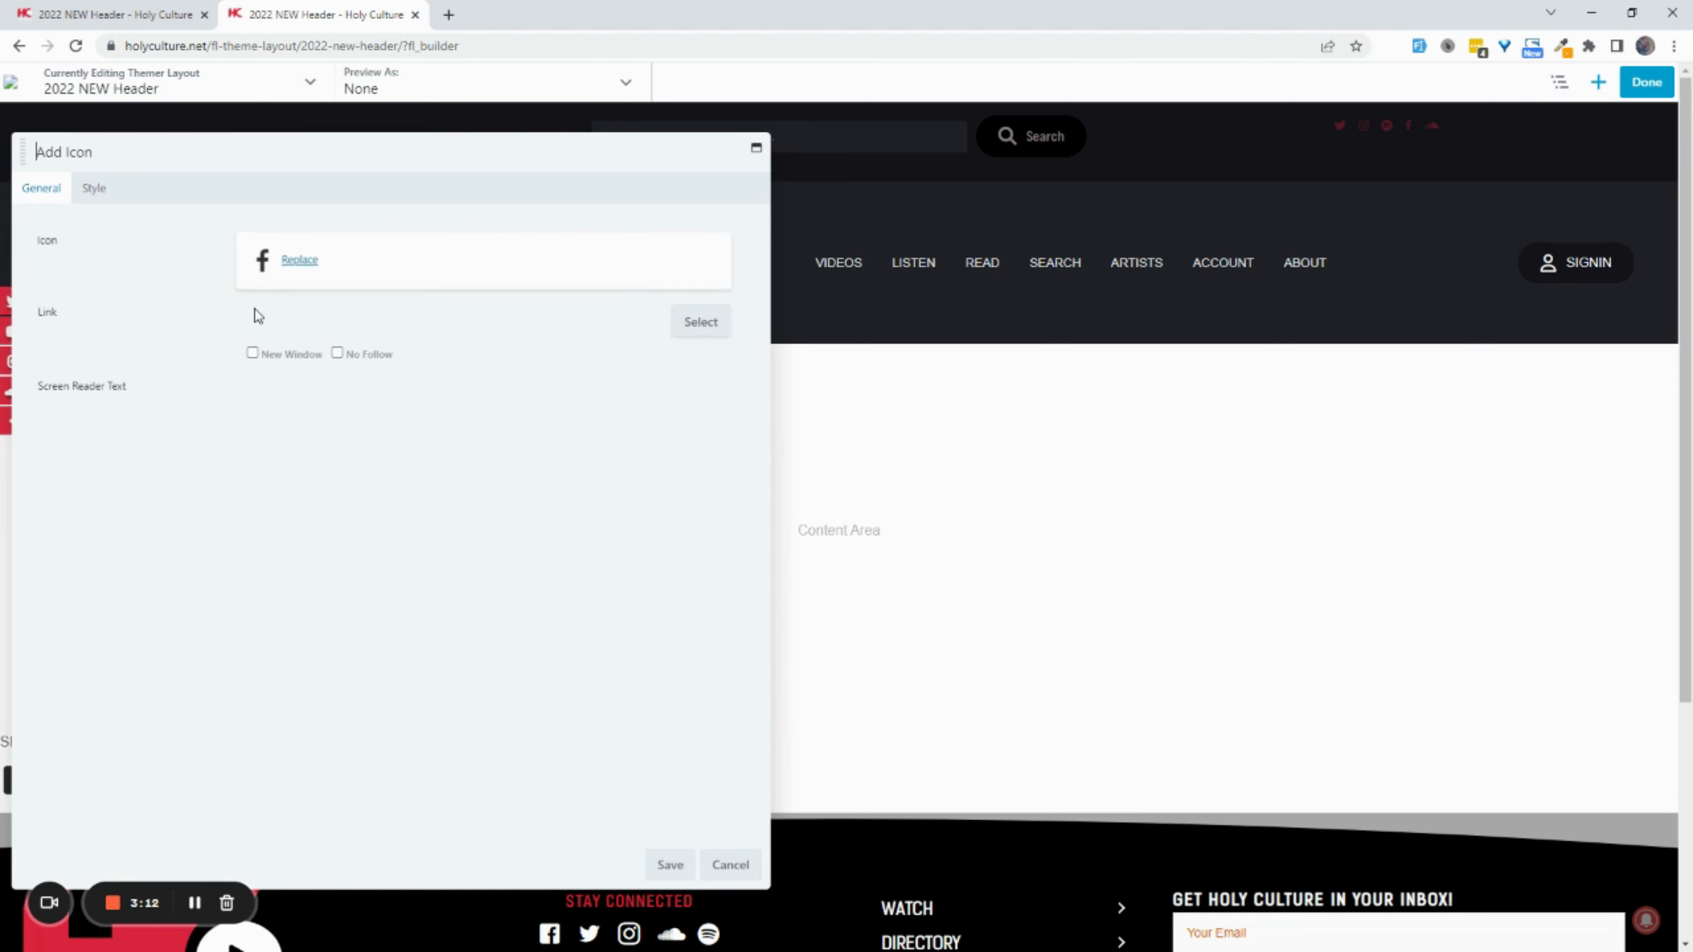
left_click(252, 353)
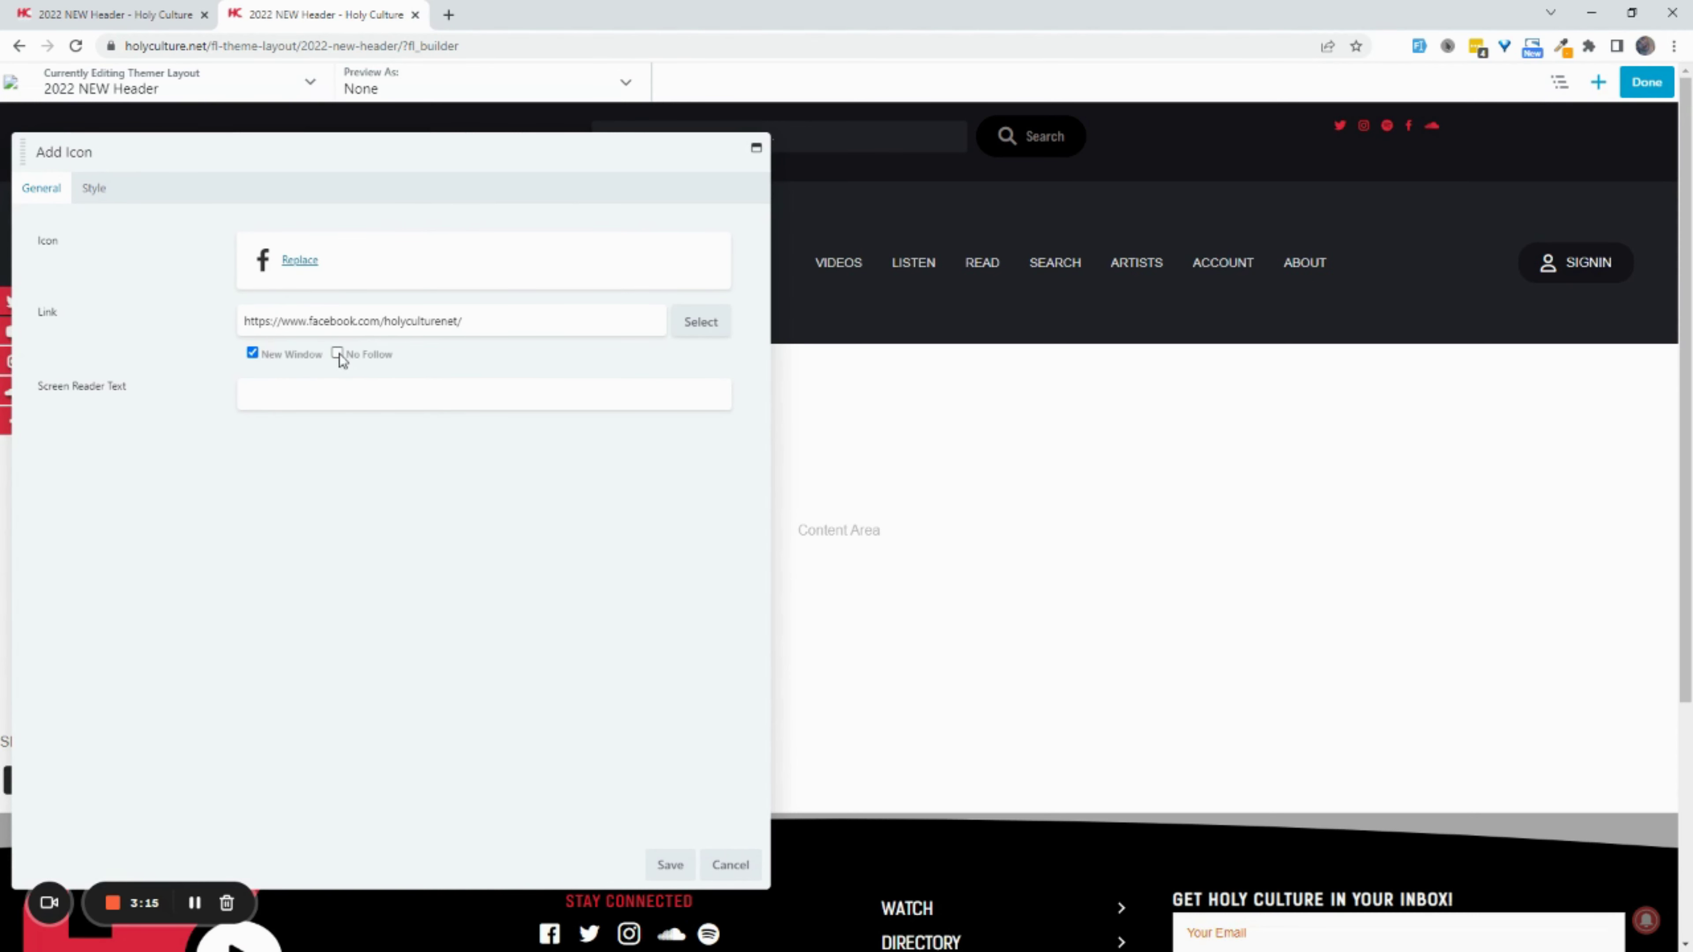
left_click(669, 865)
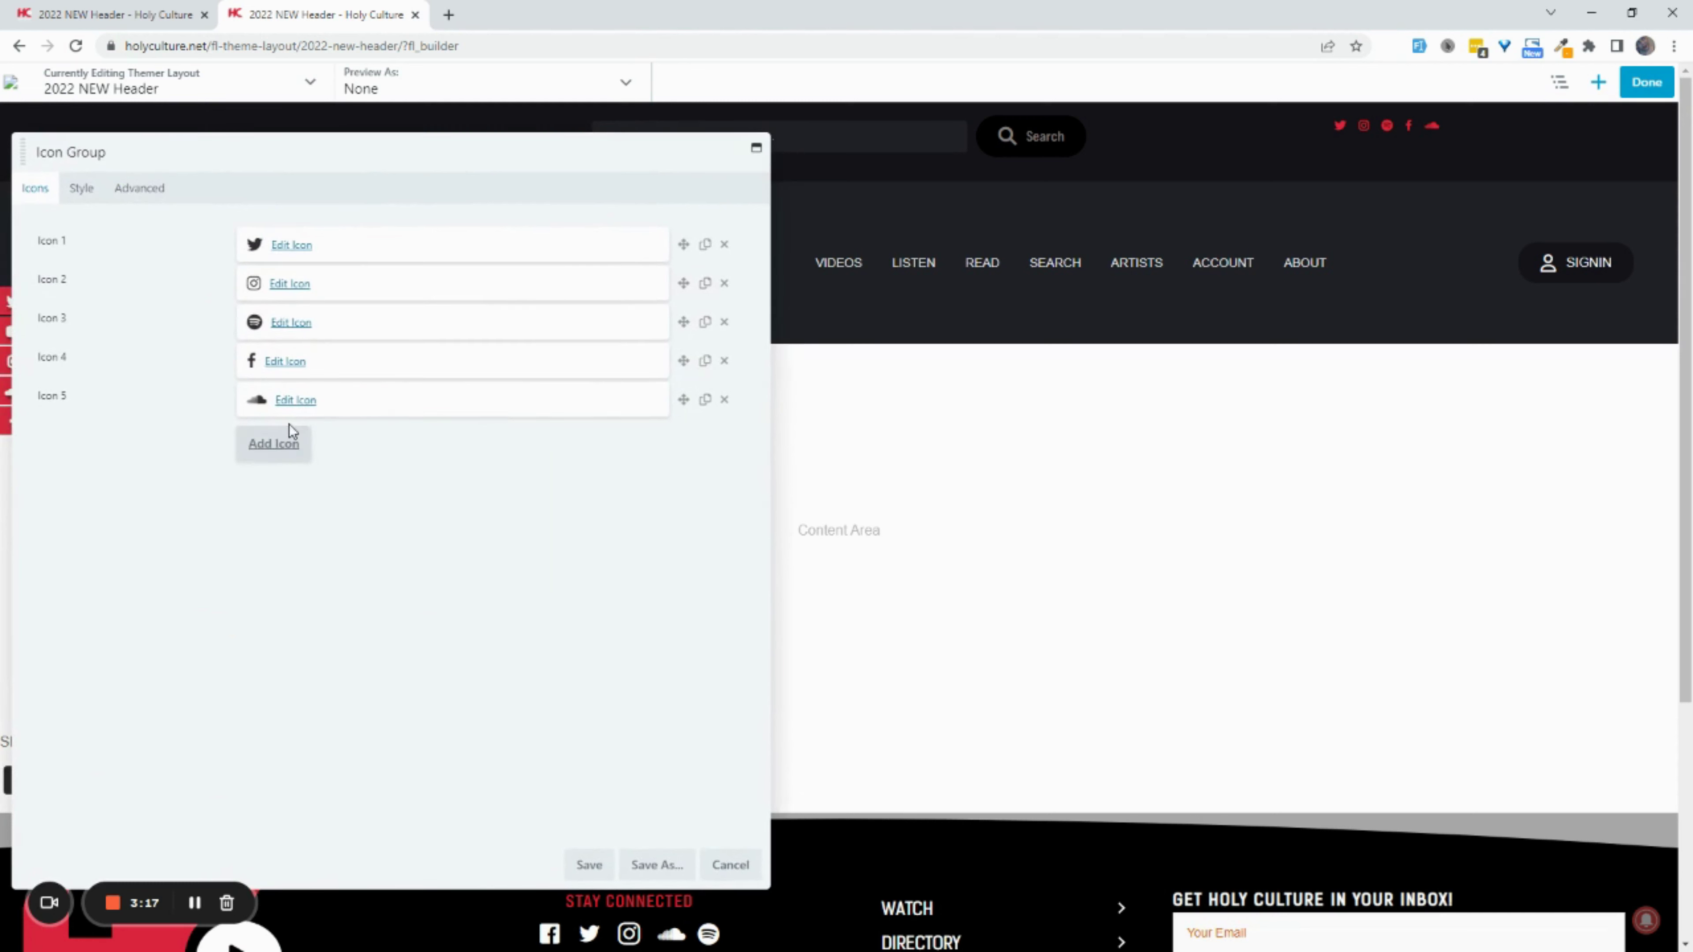
left_click(286, 400)
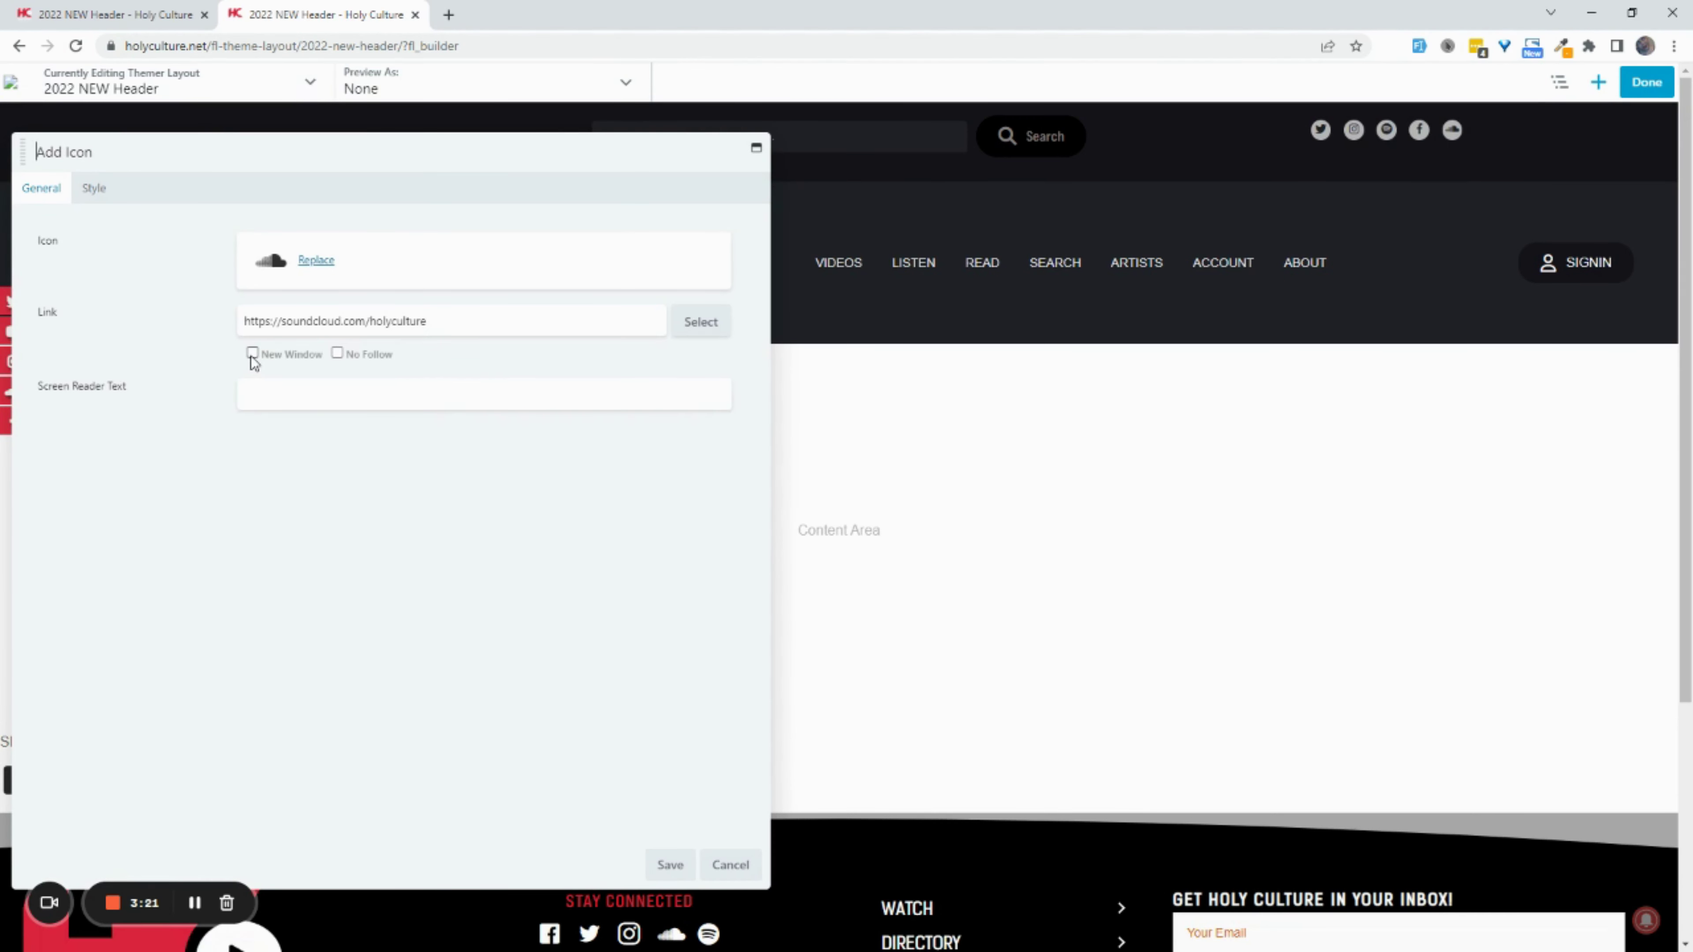
left_click(252, 354)
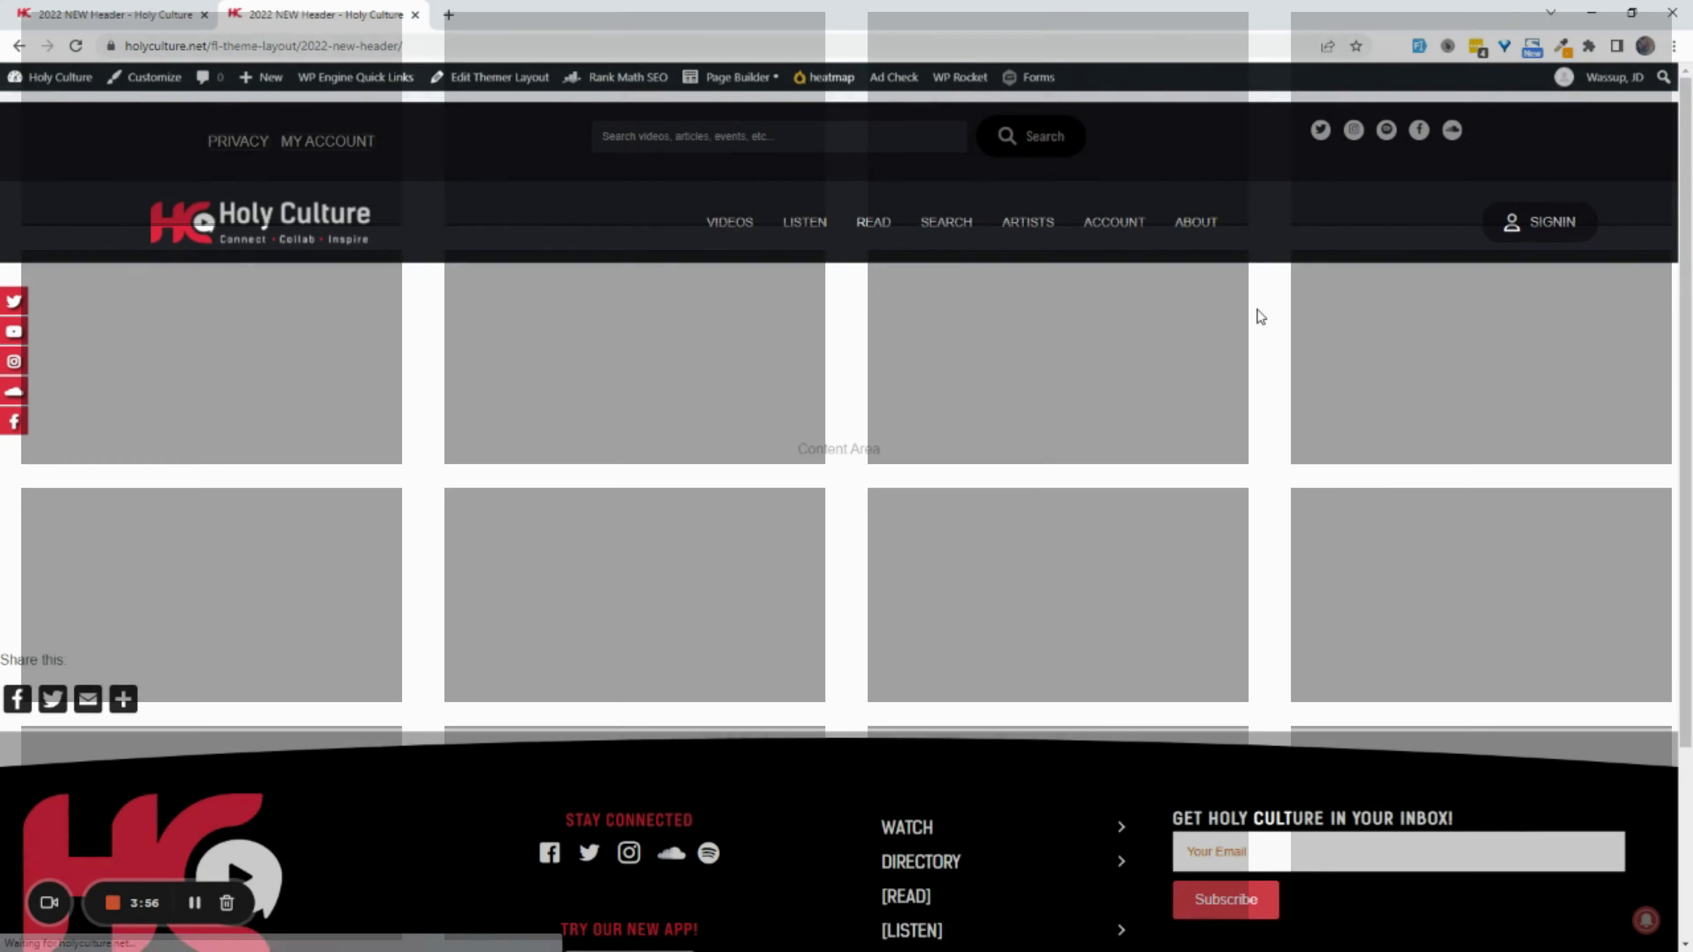
- Reload the header page and confirm the Twitter icon opens the profile in a separate tab
left_click(81, 50)
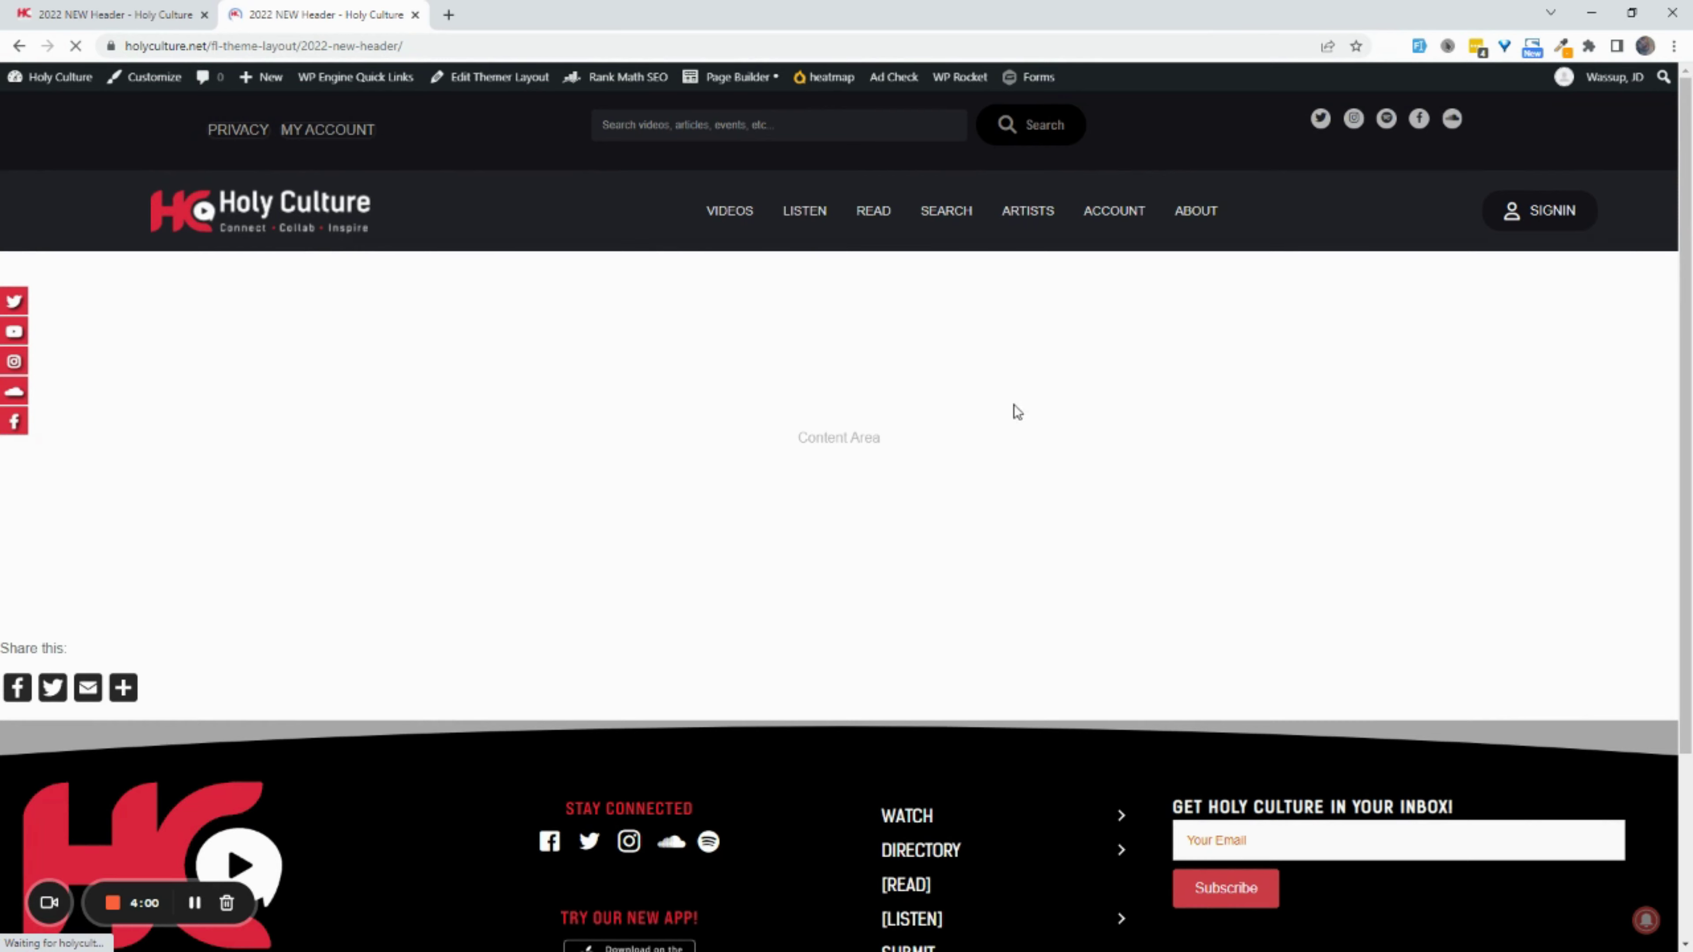
left_click(1320, 120)
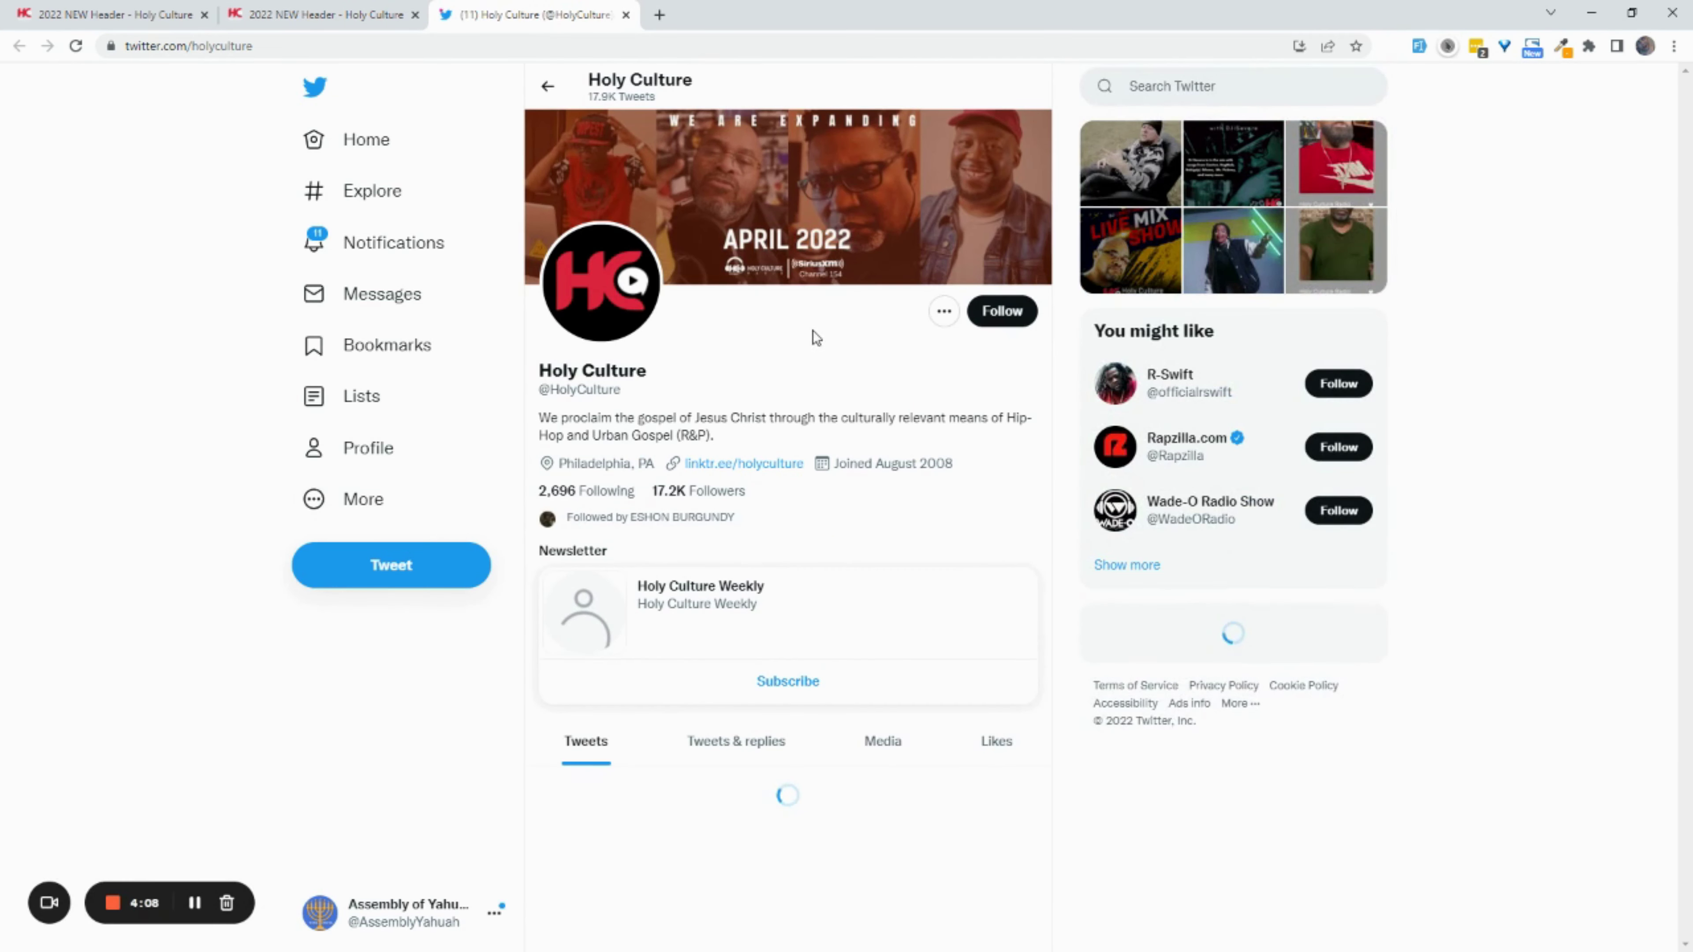
left_click(373, 14)
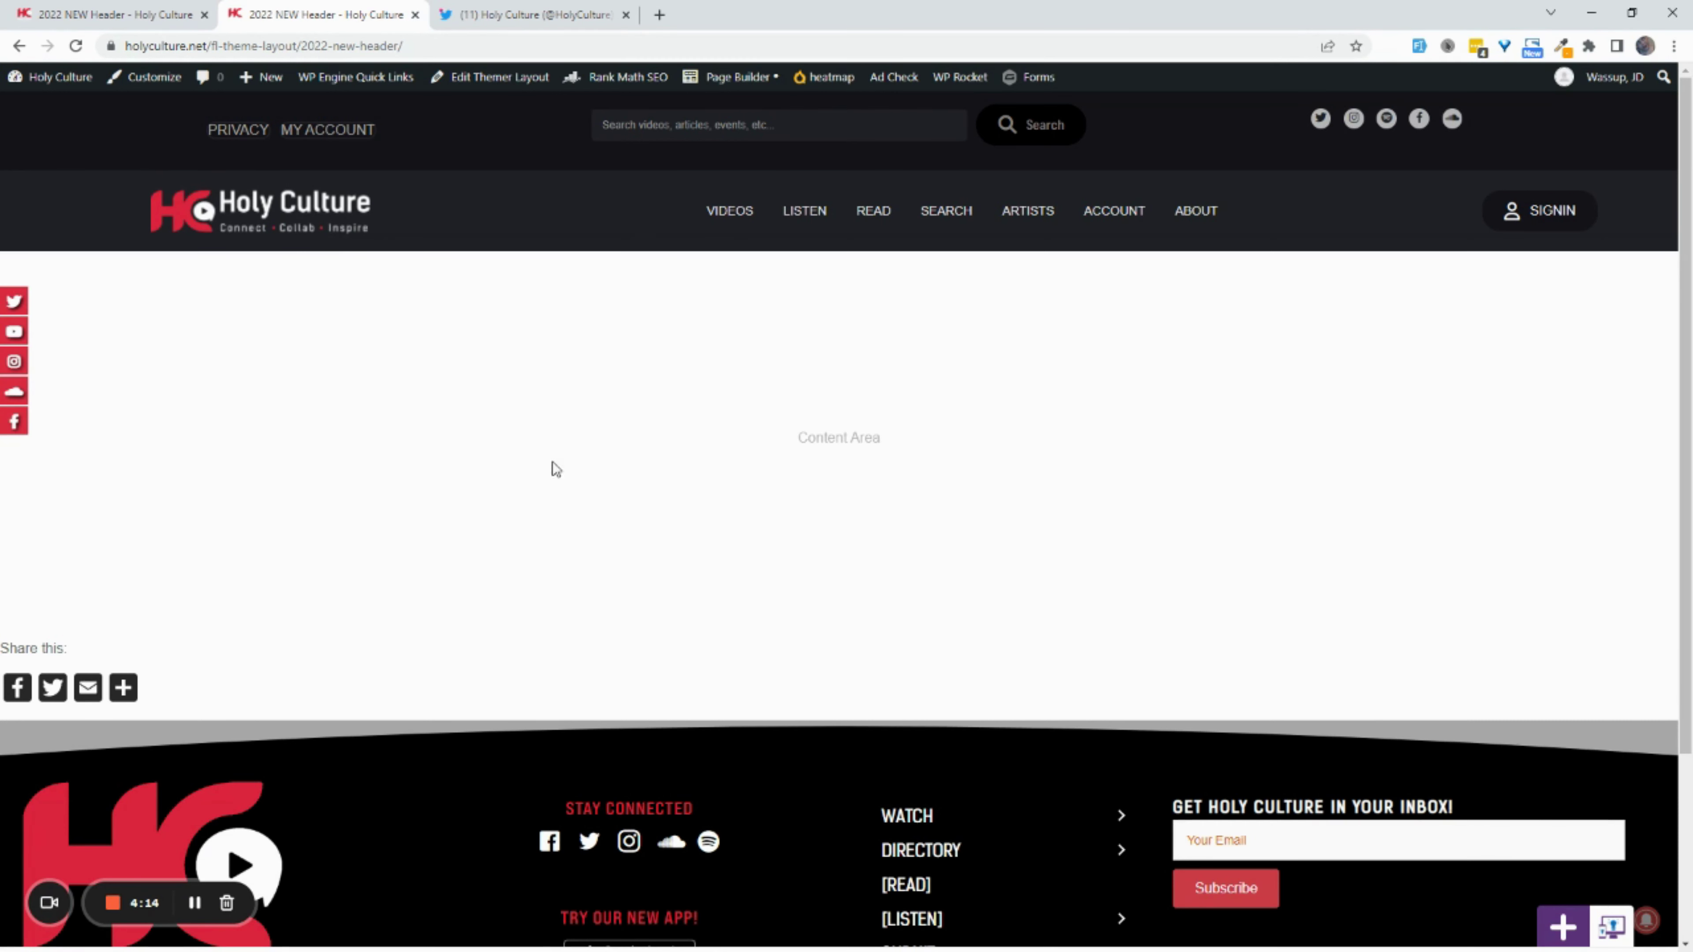
mouse_move(1135, 212)
- Trim the address to the site root and open the New Homepage From Figma page
left_click(189, 213)
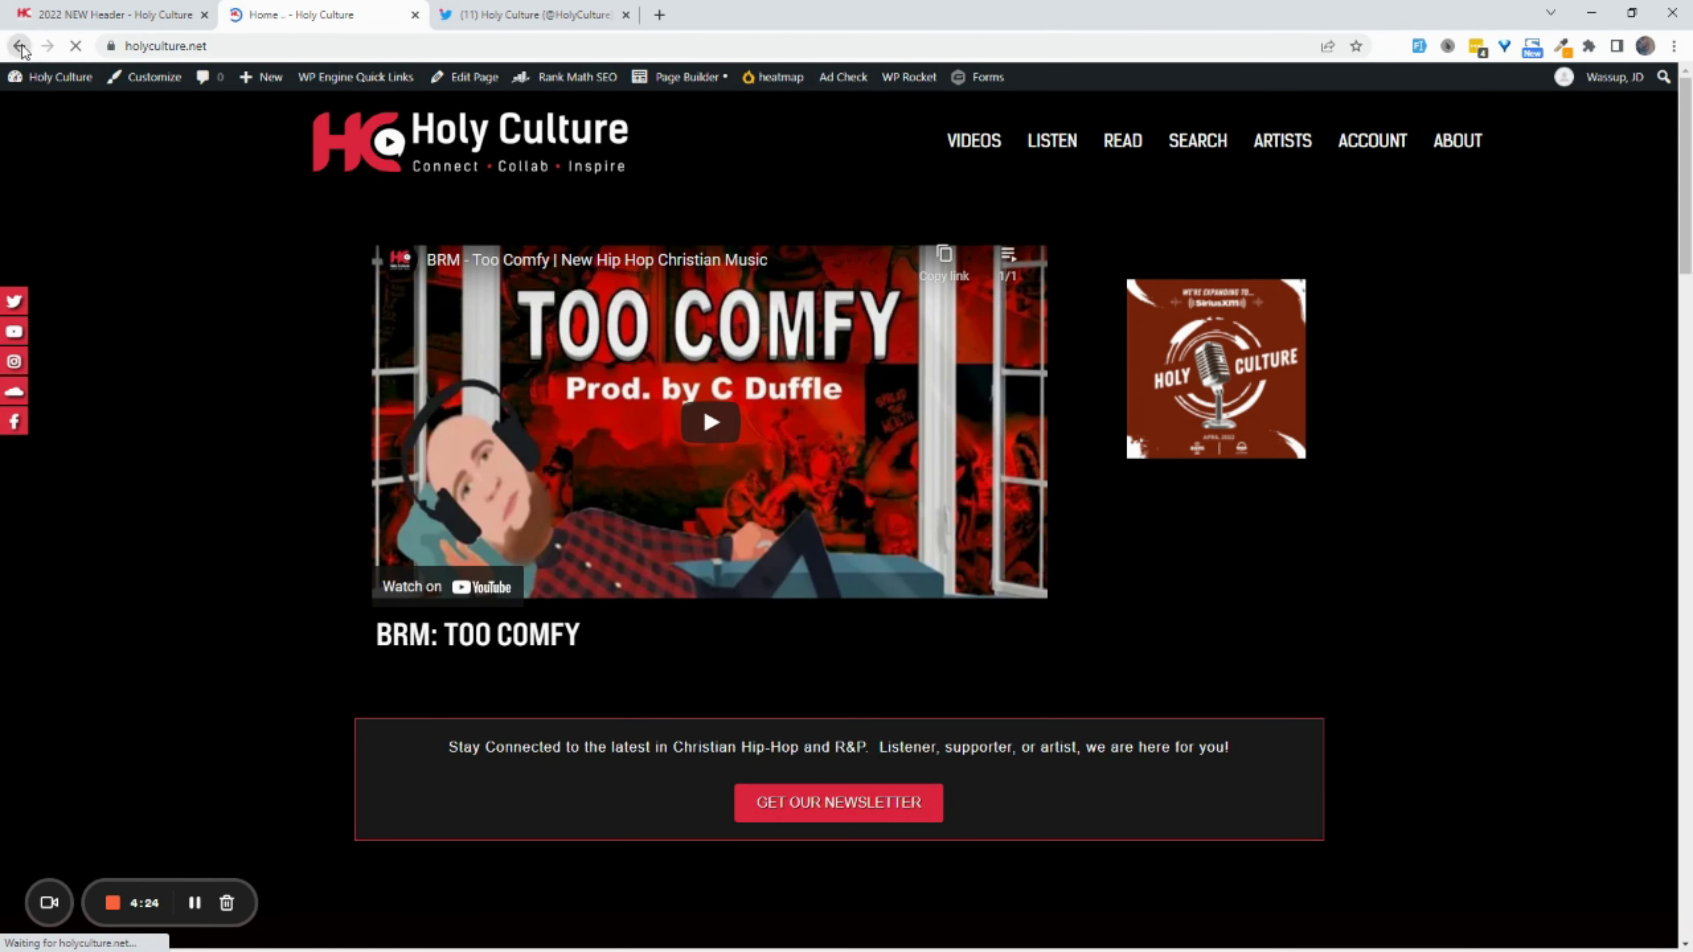
key("alt+Left")
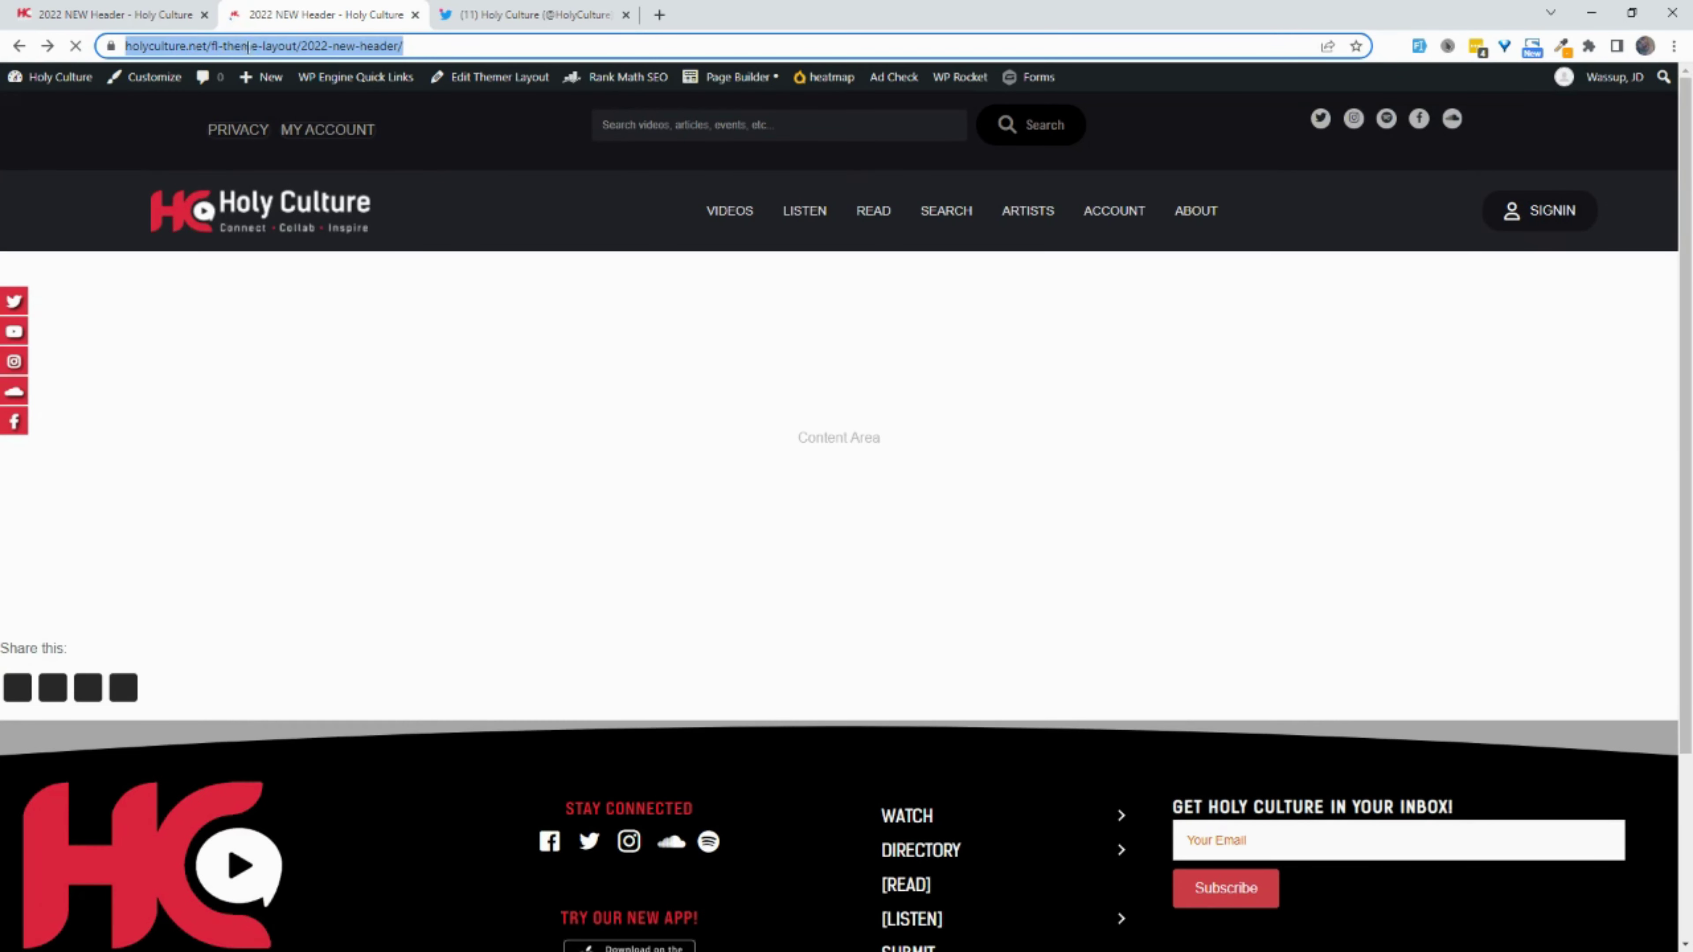
left_click_drag(246, 46, 1163, 49)
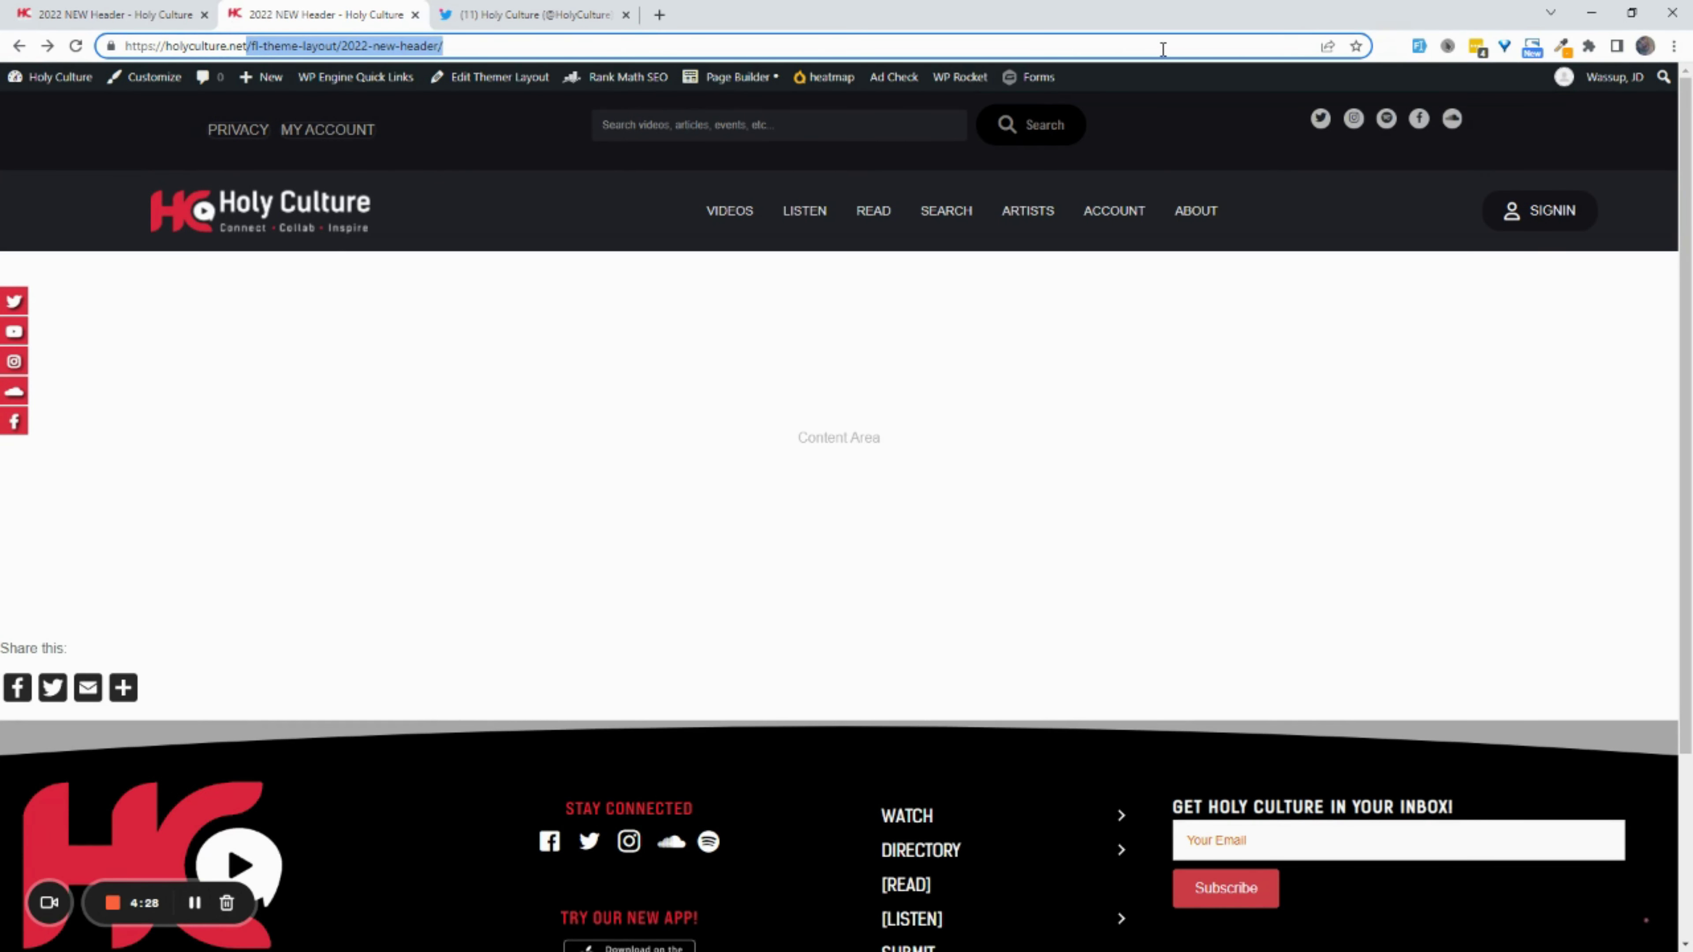
key("BackSpace")
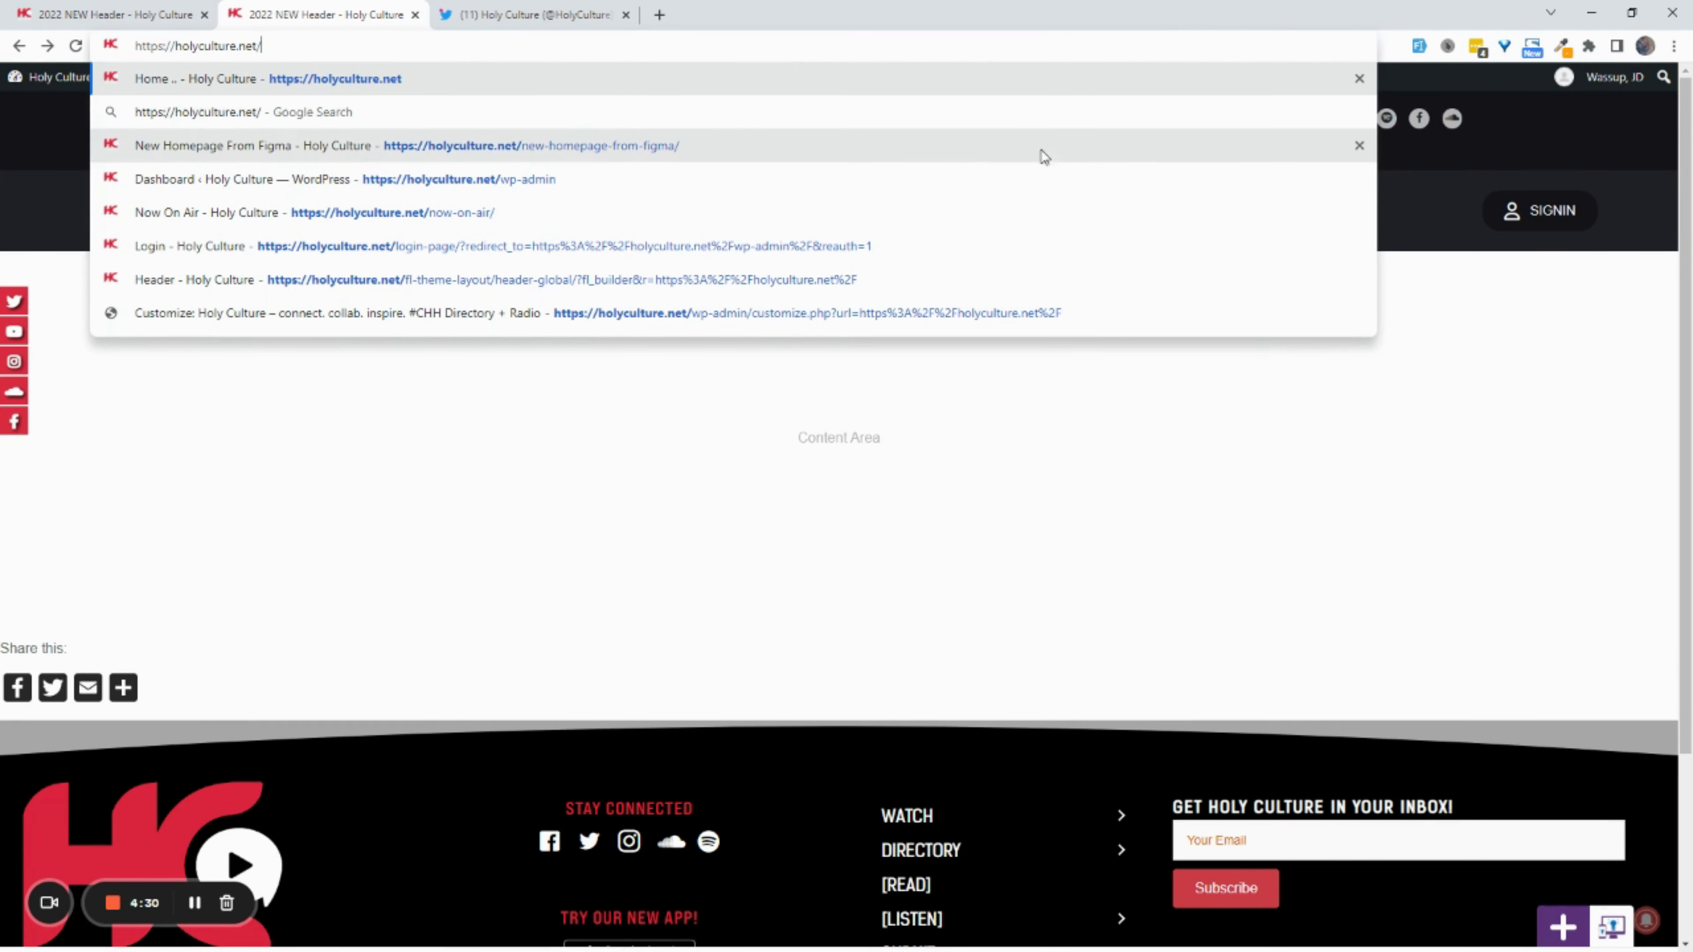
left_click(712, 148)
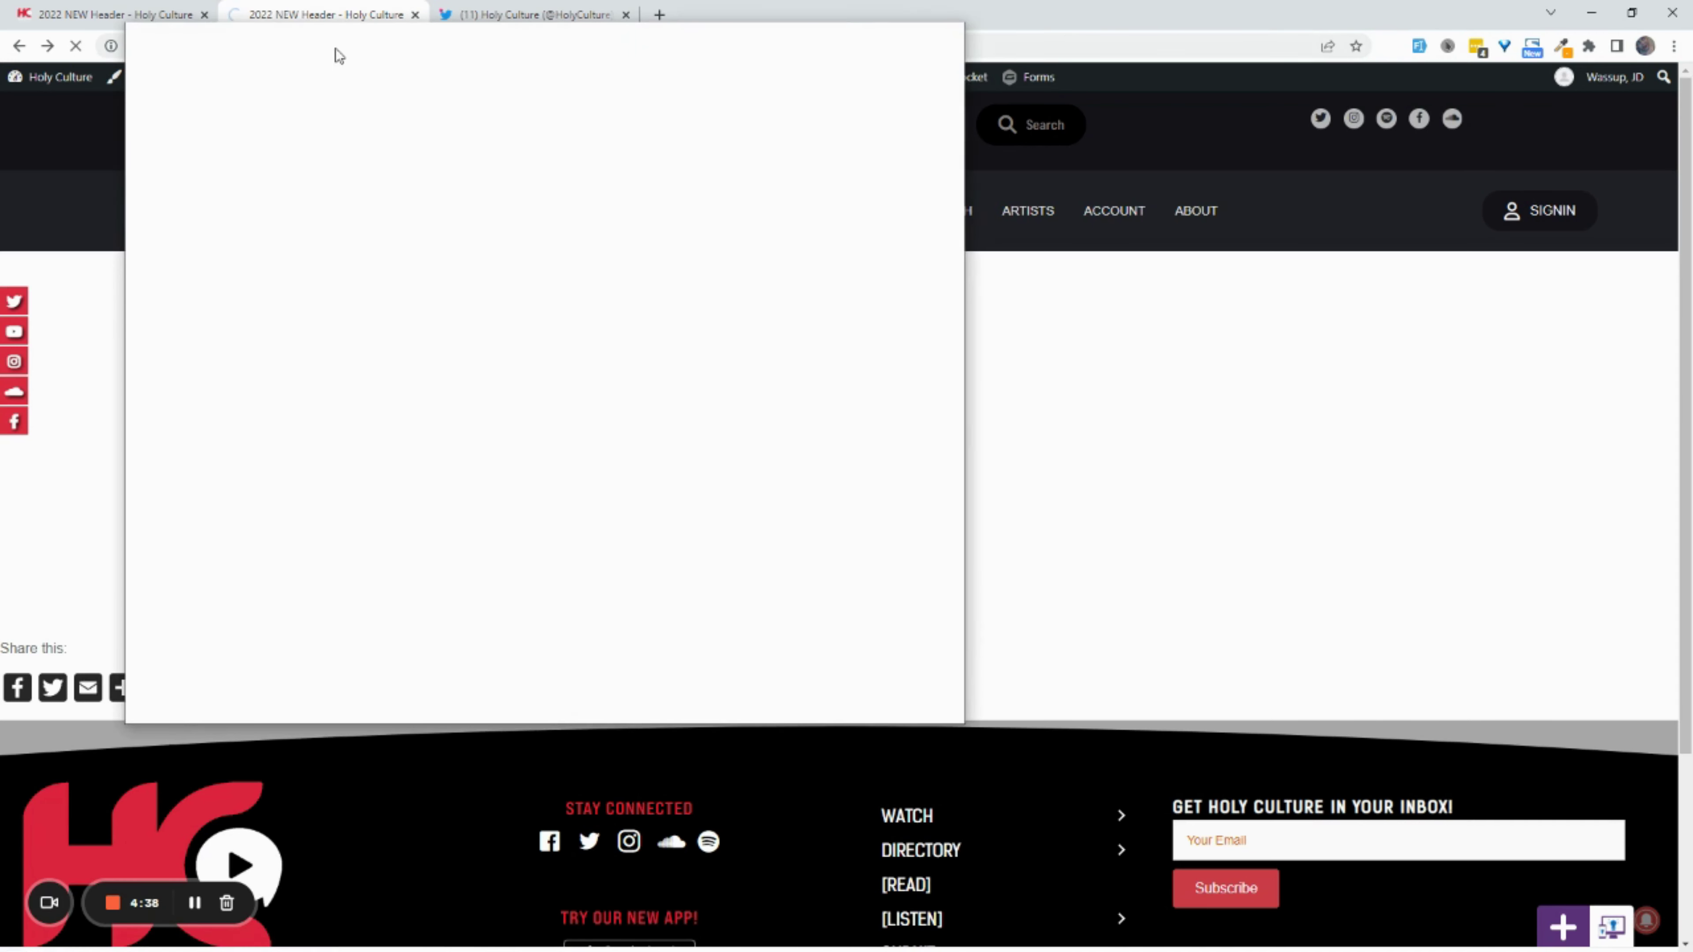
- Move the homepage tab into its own maximized window and scroll over its header
left_click_drag(336, 47, 336, 47)
double_click(543, 33)
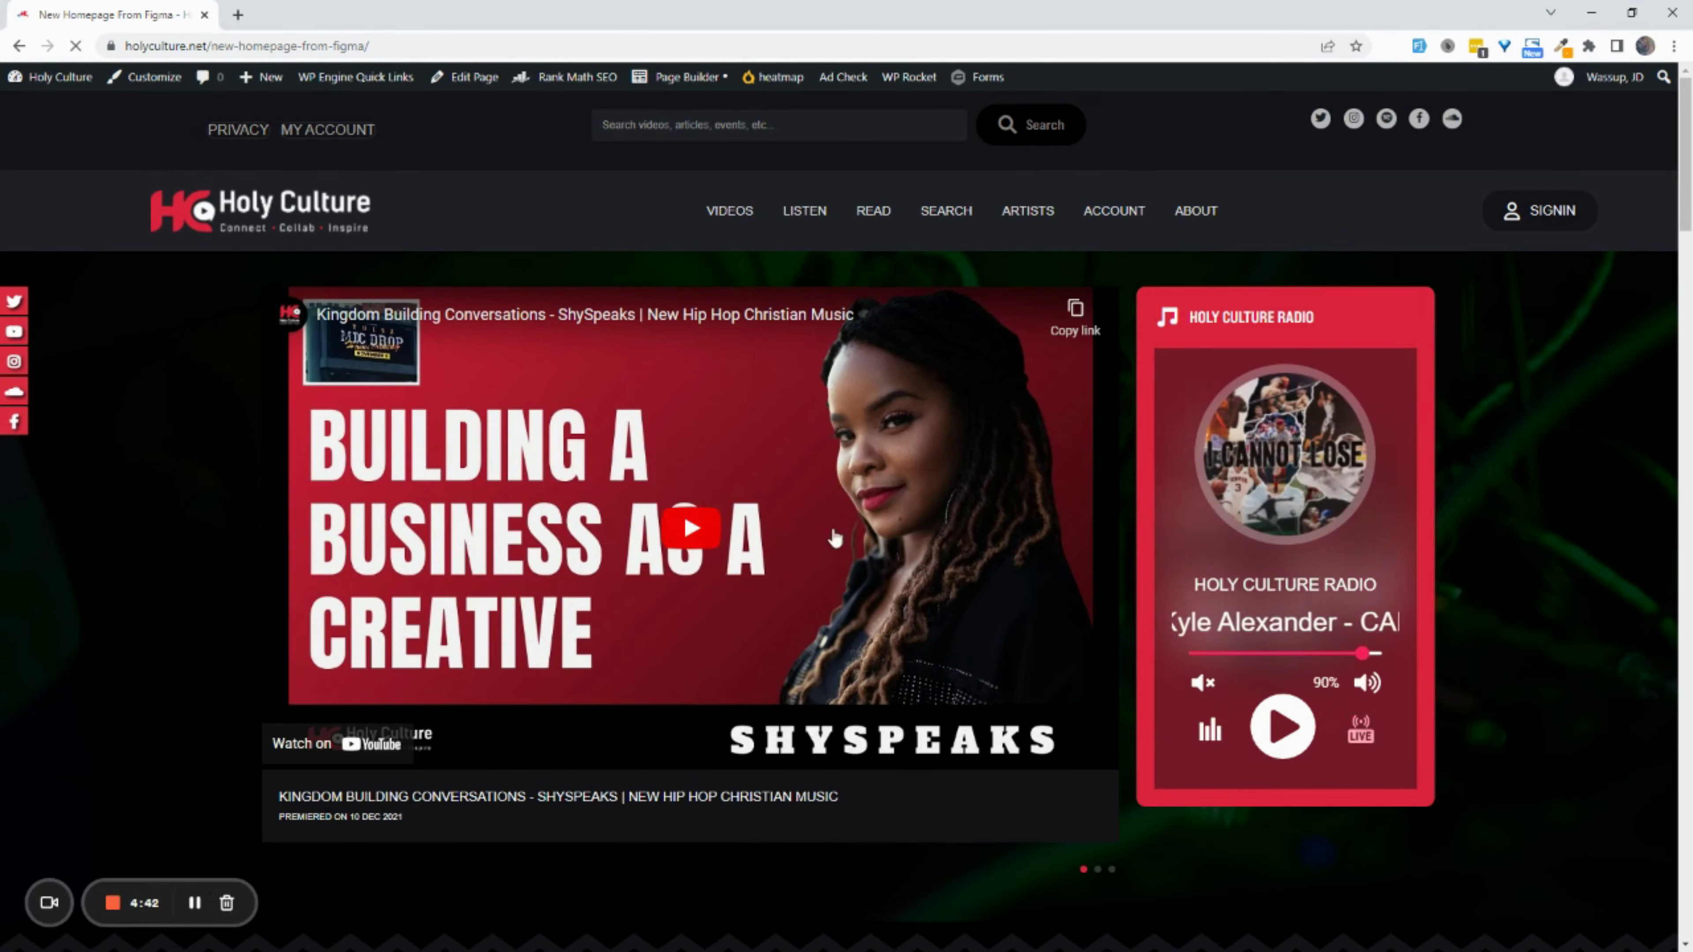
scroll(857, 467, "down", 20)
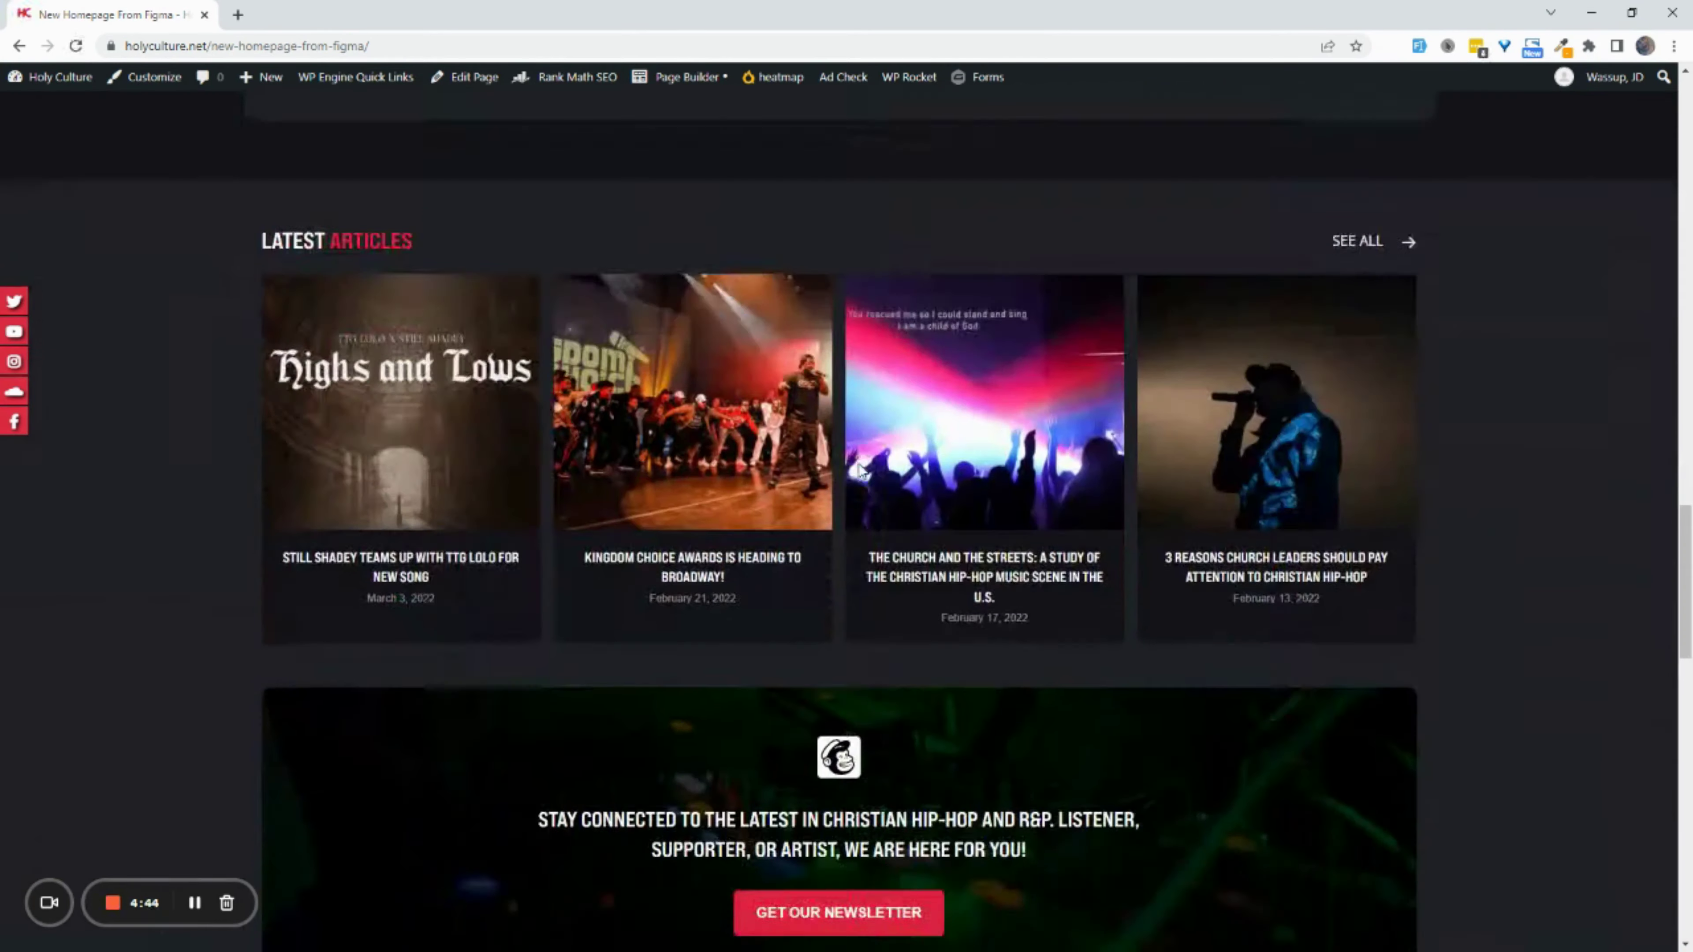
scroll(858, 465, "down", 5)
scroll(853, 460, "up", 15)
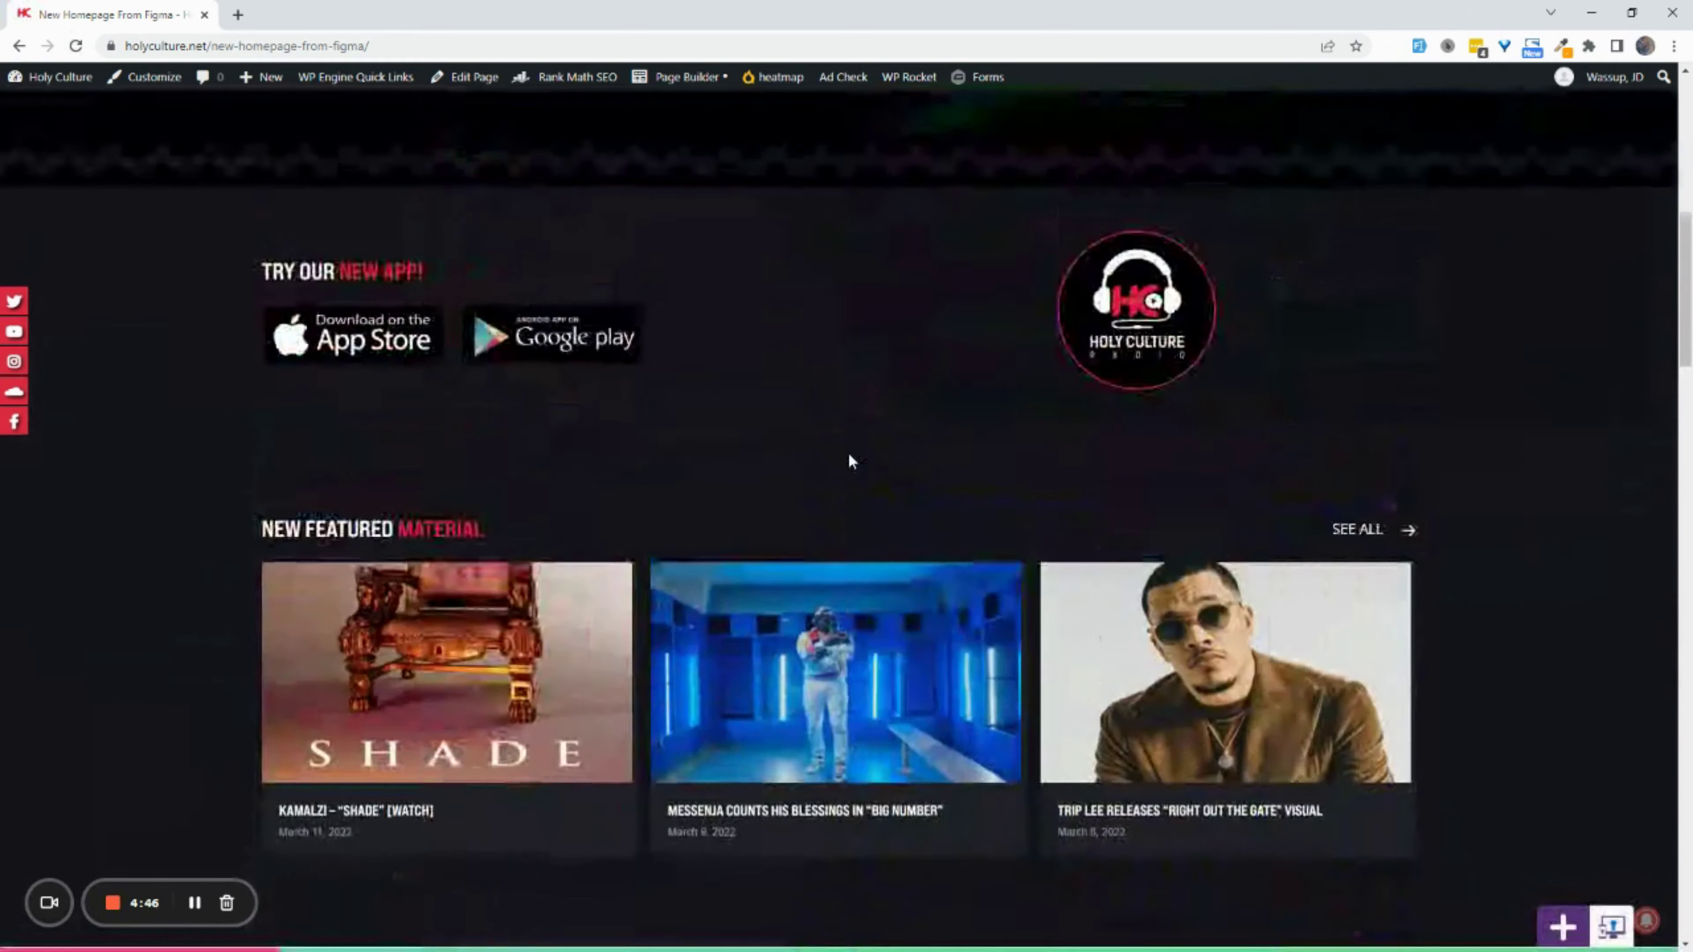
scroll(848, 455, "up", 15)
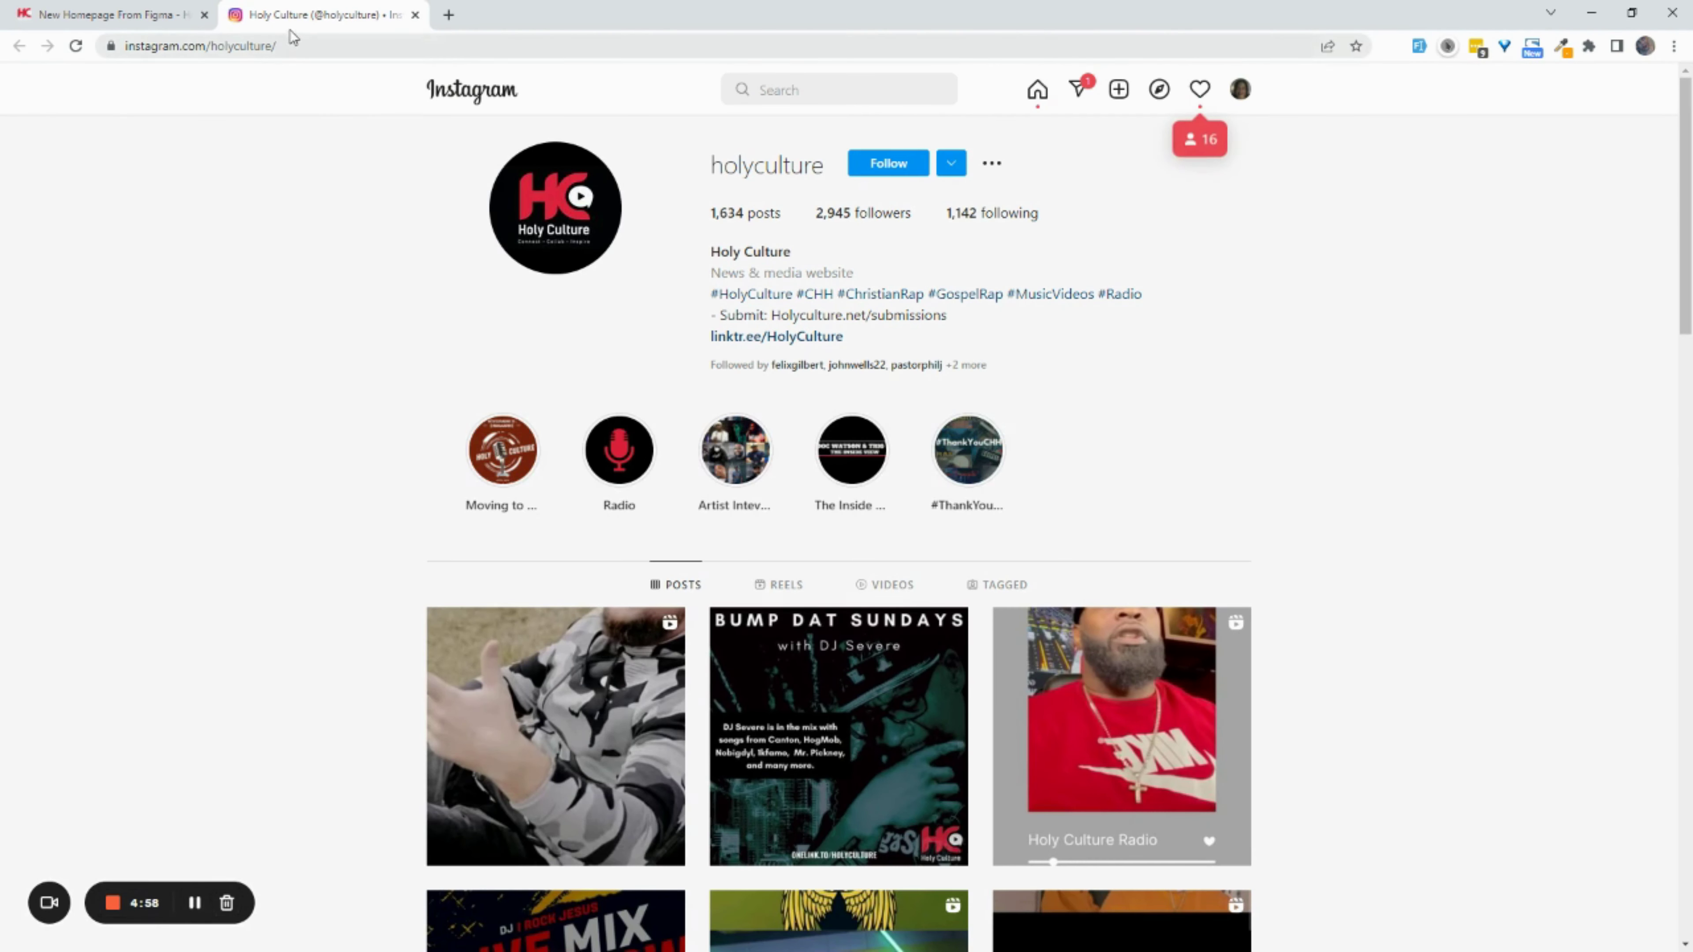
- Close the Instagram page, restore the homepage window, and test the Spotify icon's new-tab link
left_click_drag(298, 16, 270, 38)
left_click(131, 22)
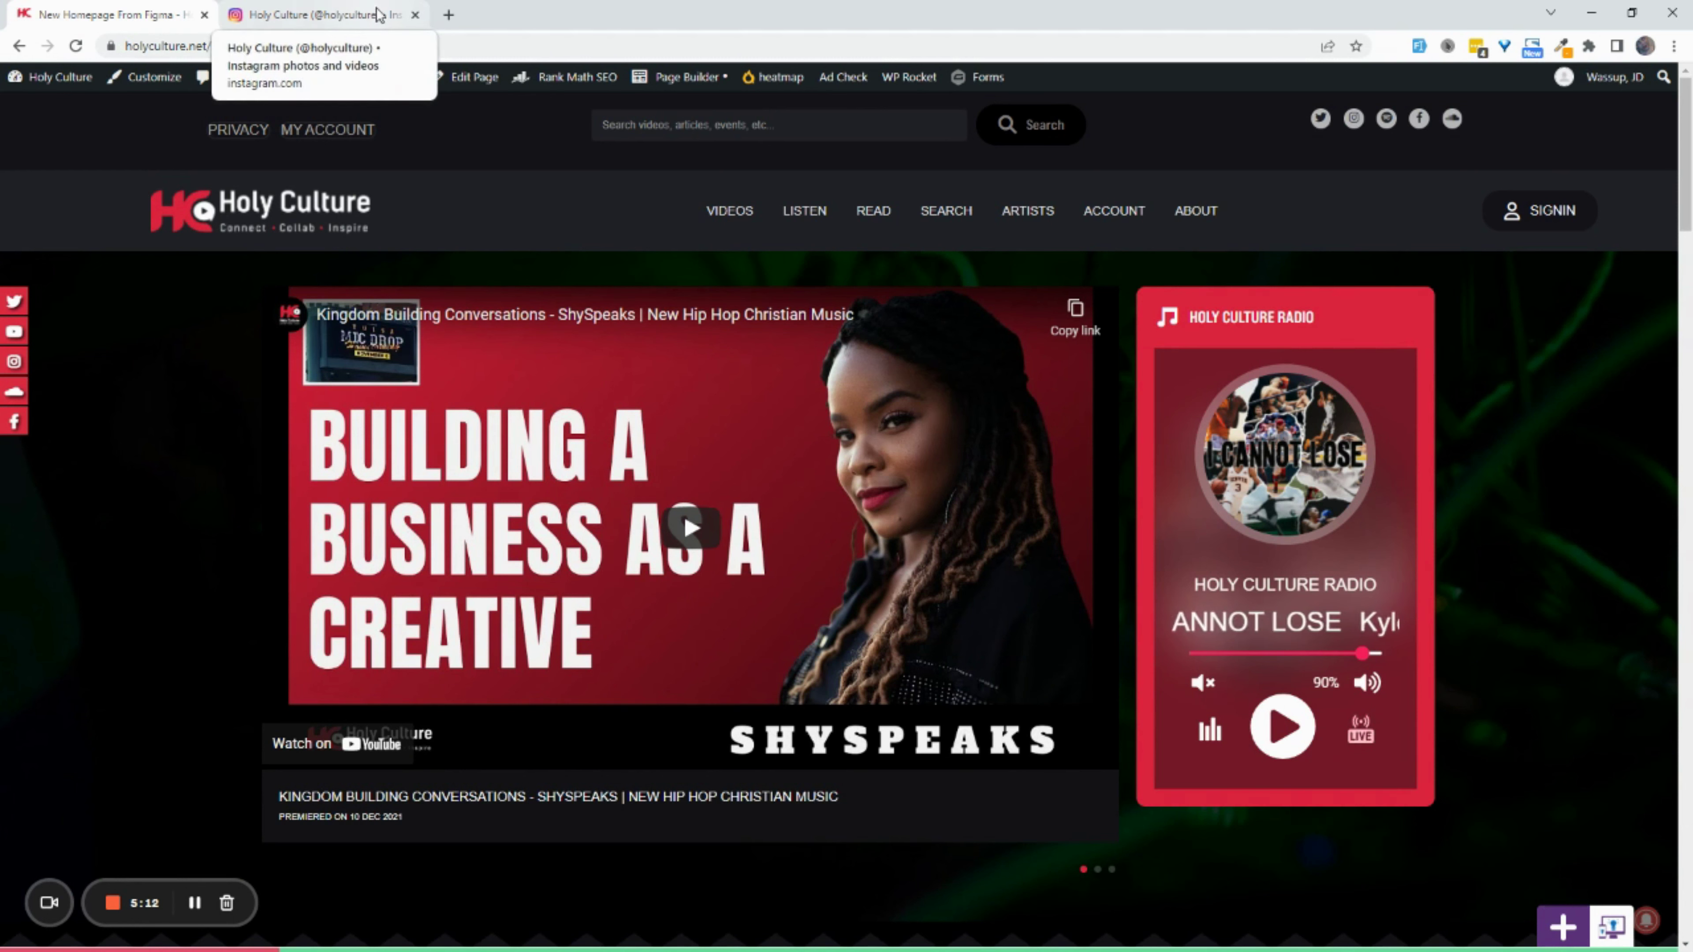
left_click(415, 14)
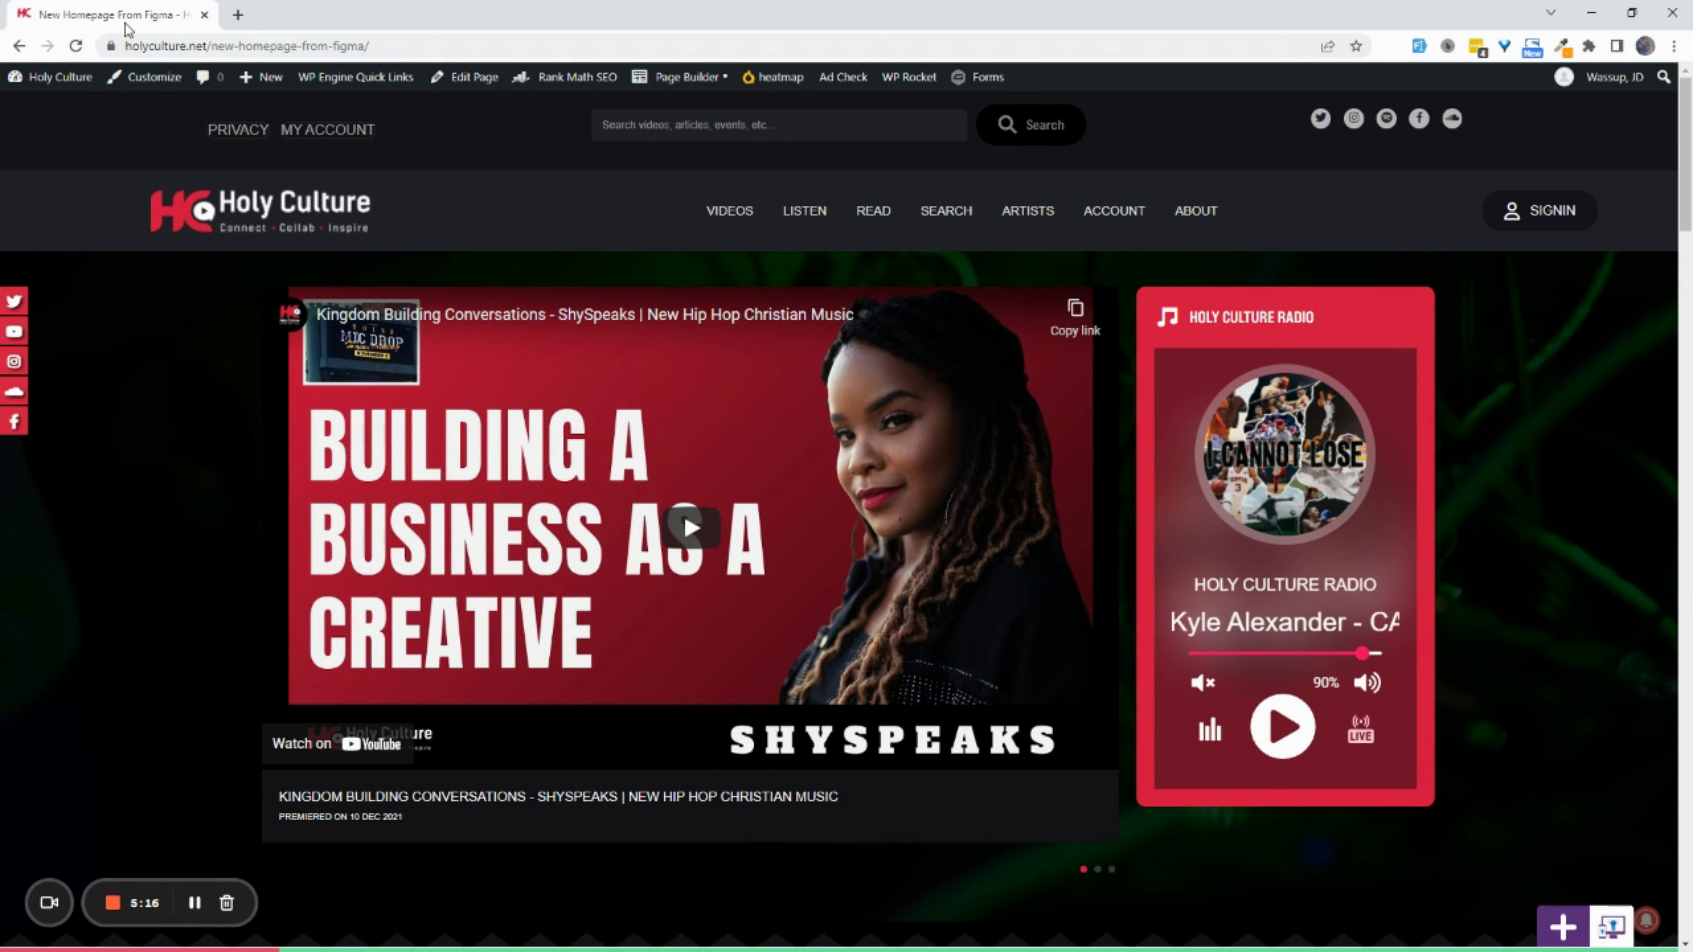
left_click_drag(316, 20, 377, 83)
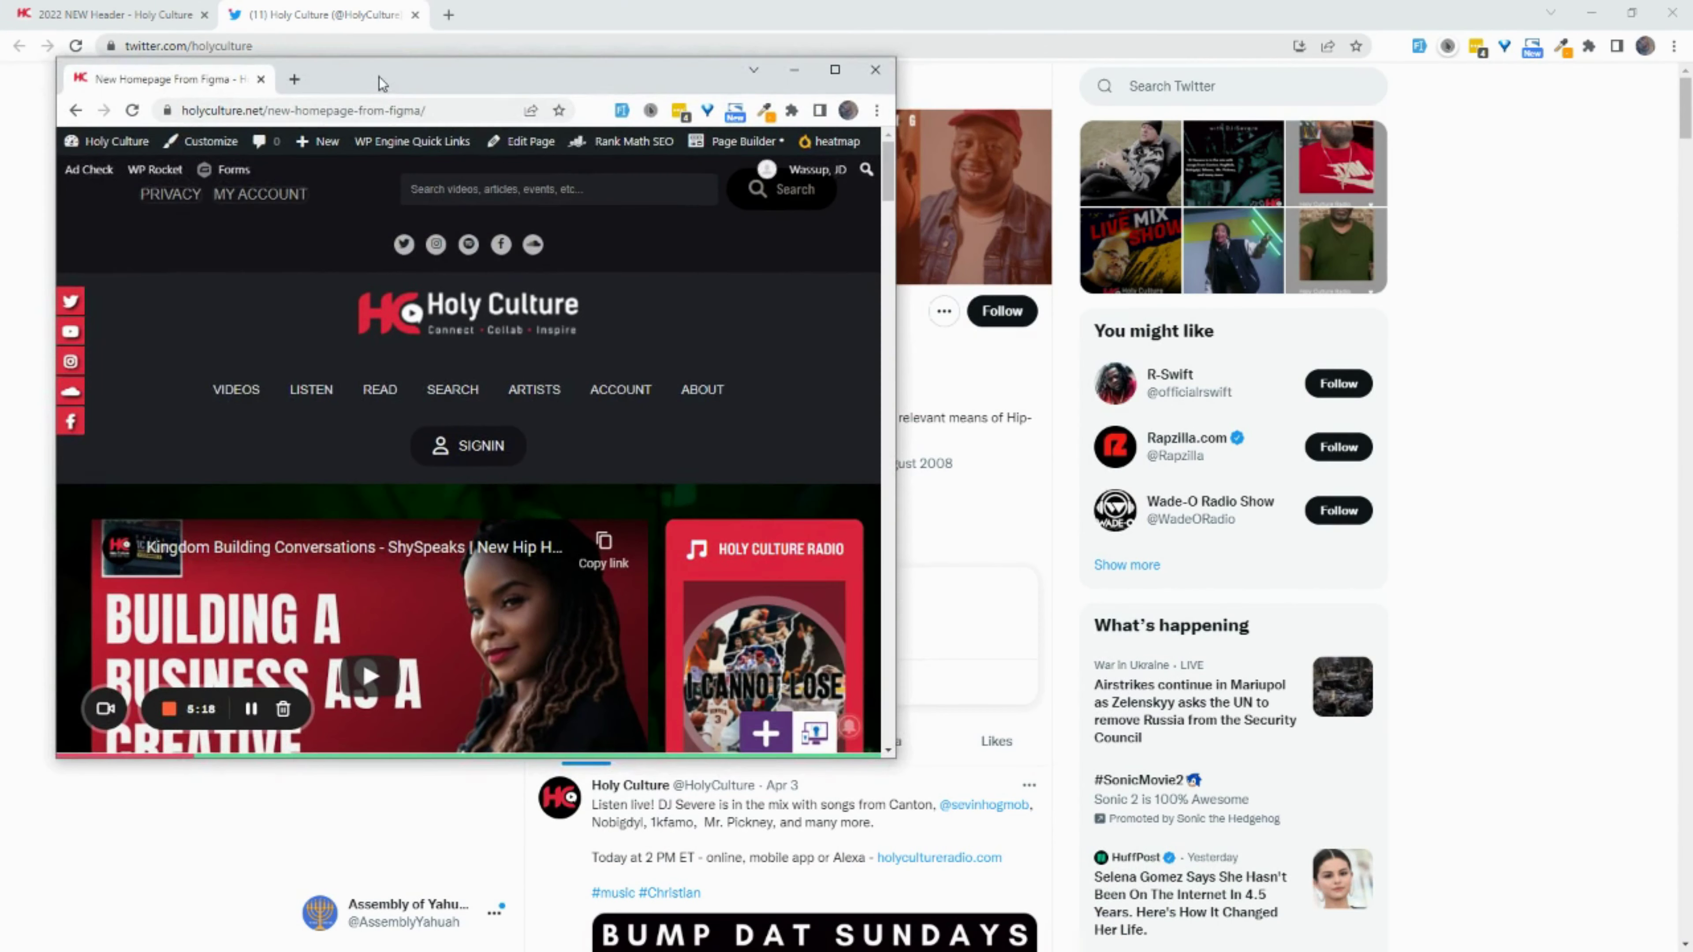
double_click(378, 77)
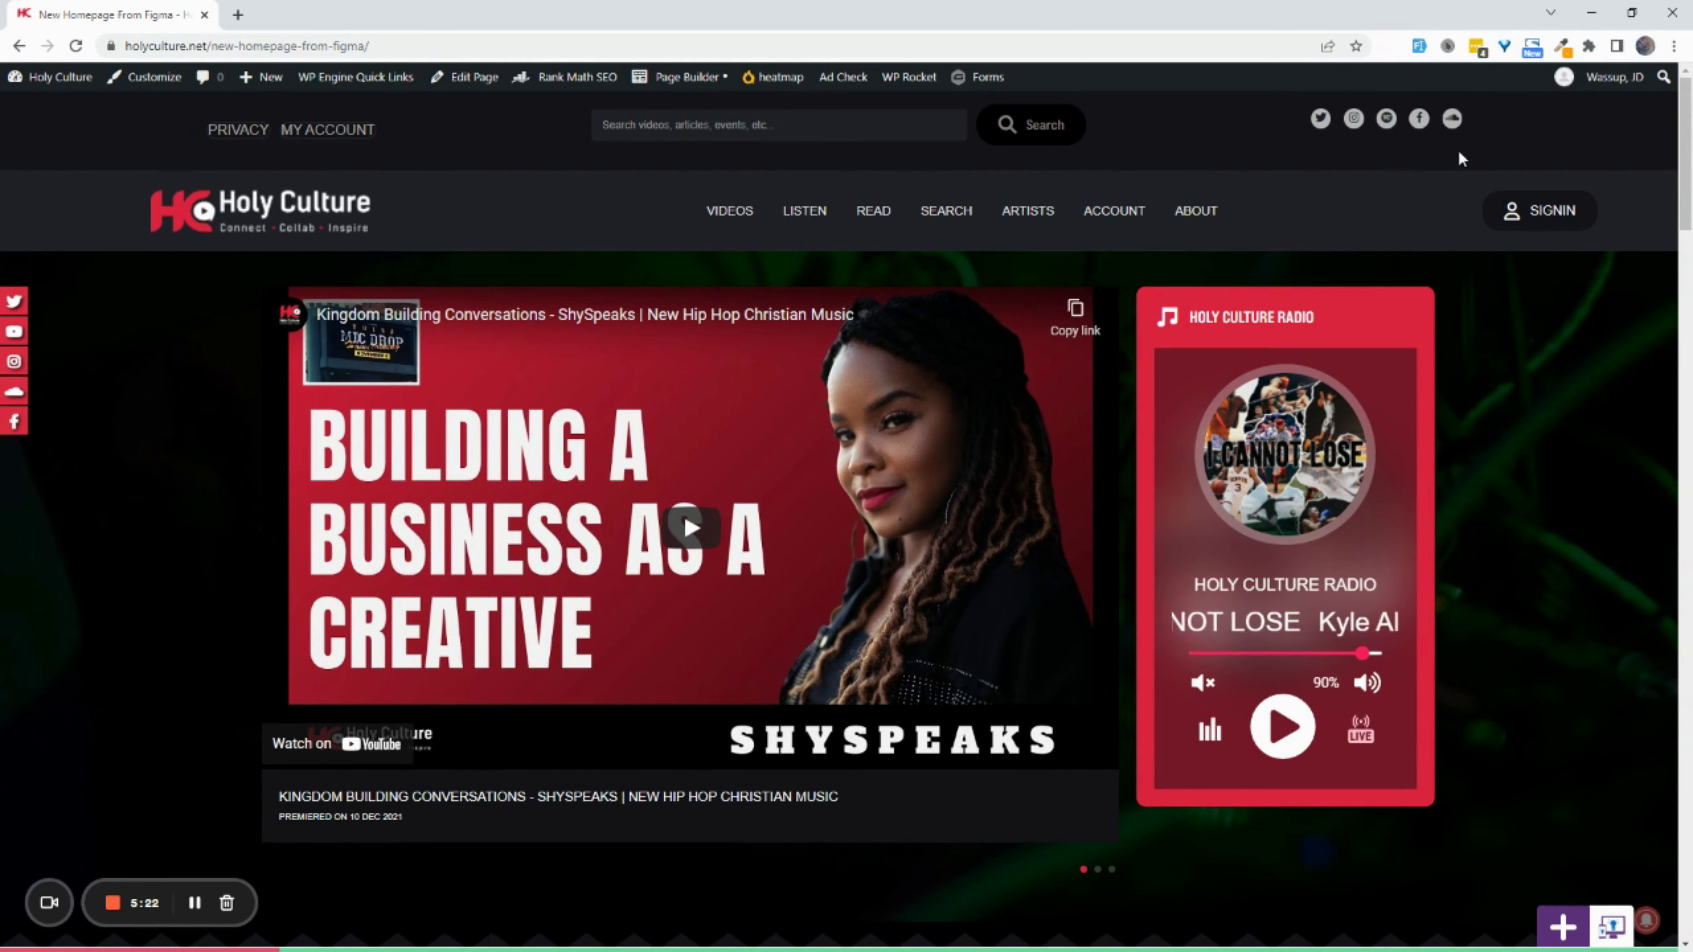
left_click(1387, 120)
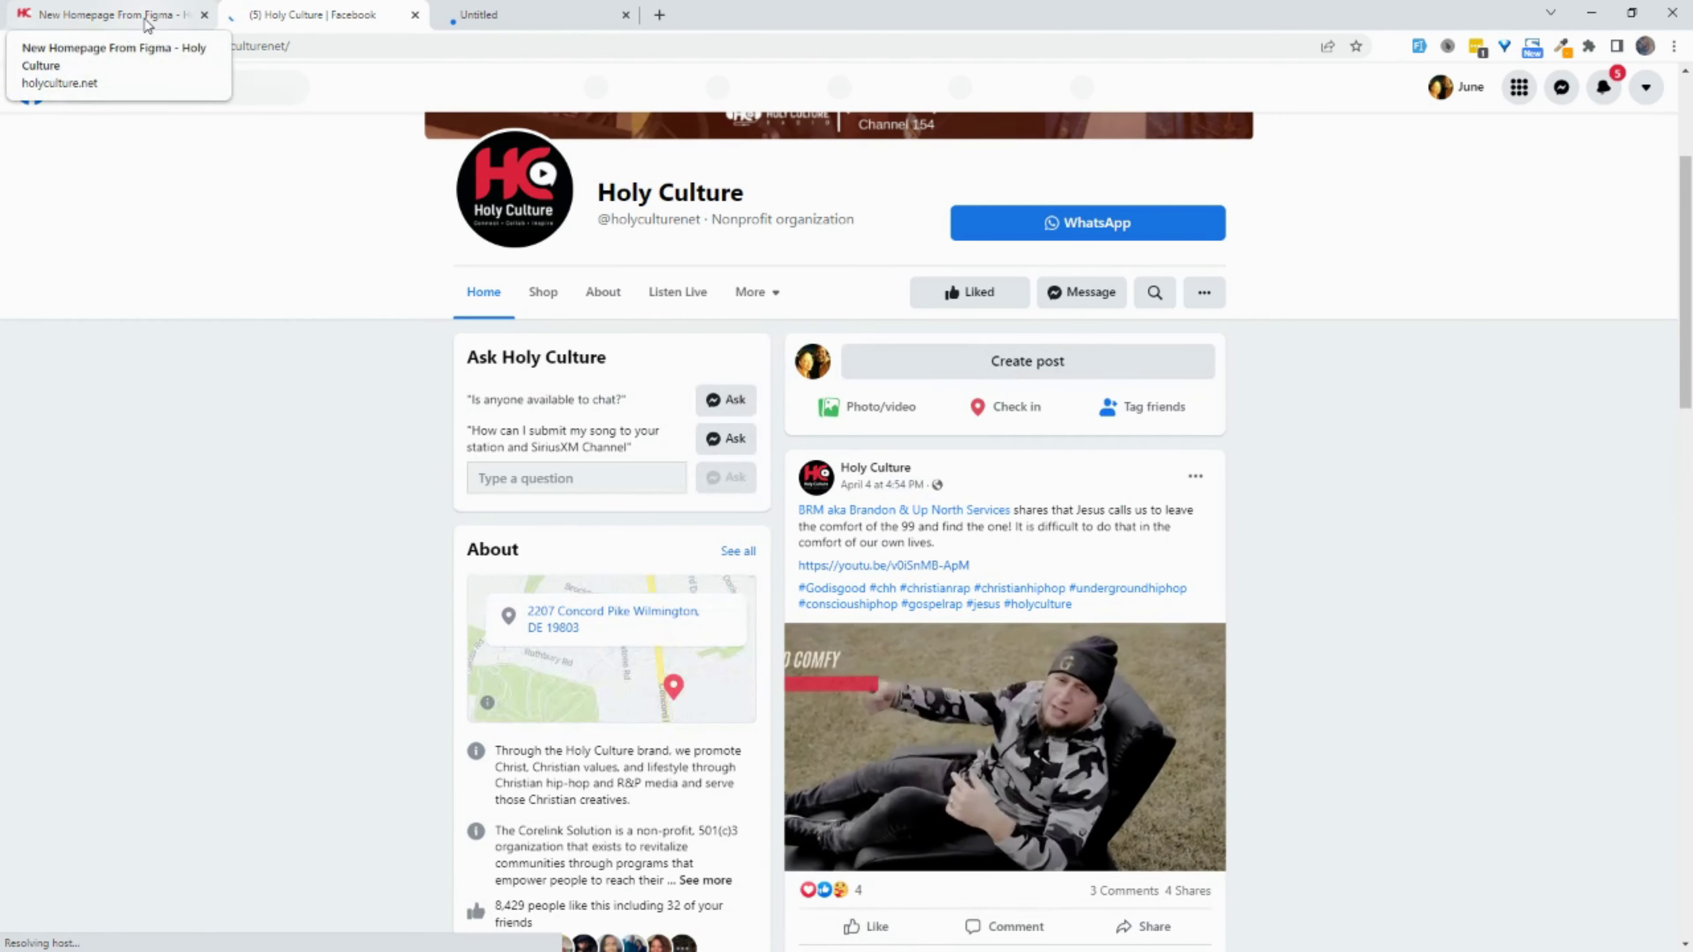
left_click(146, 21)
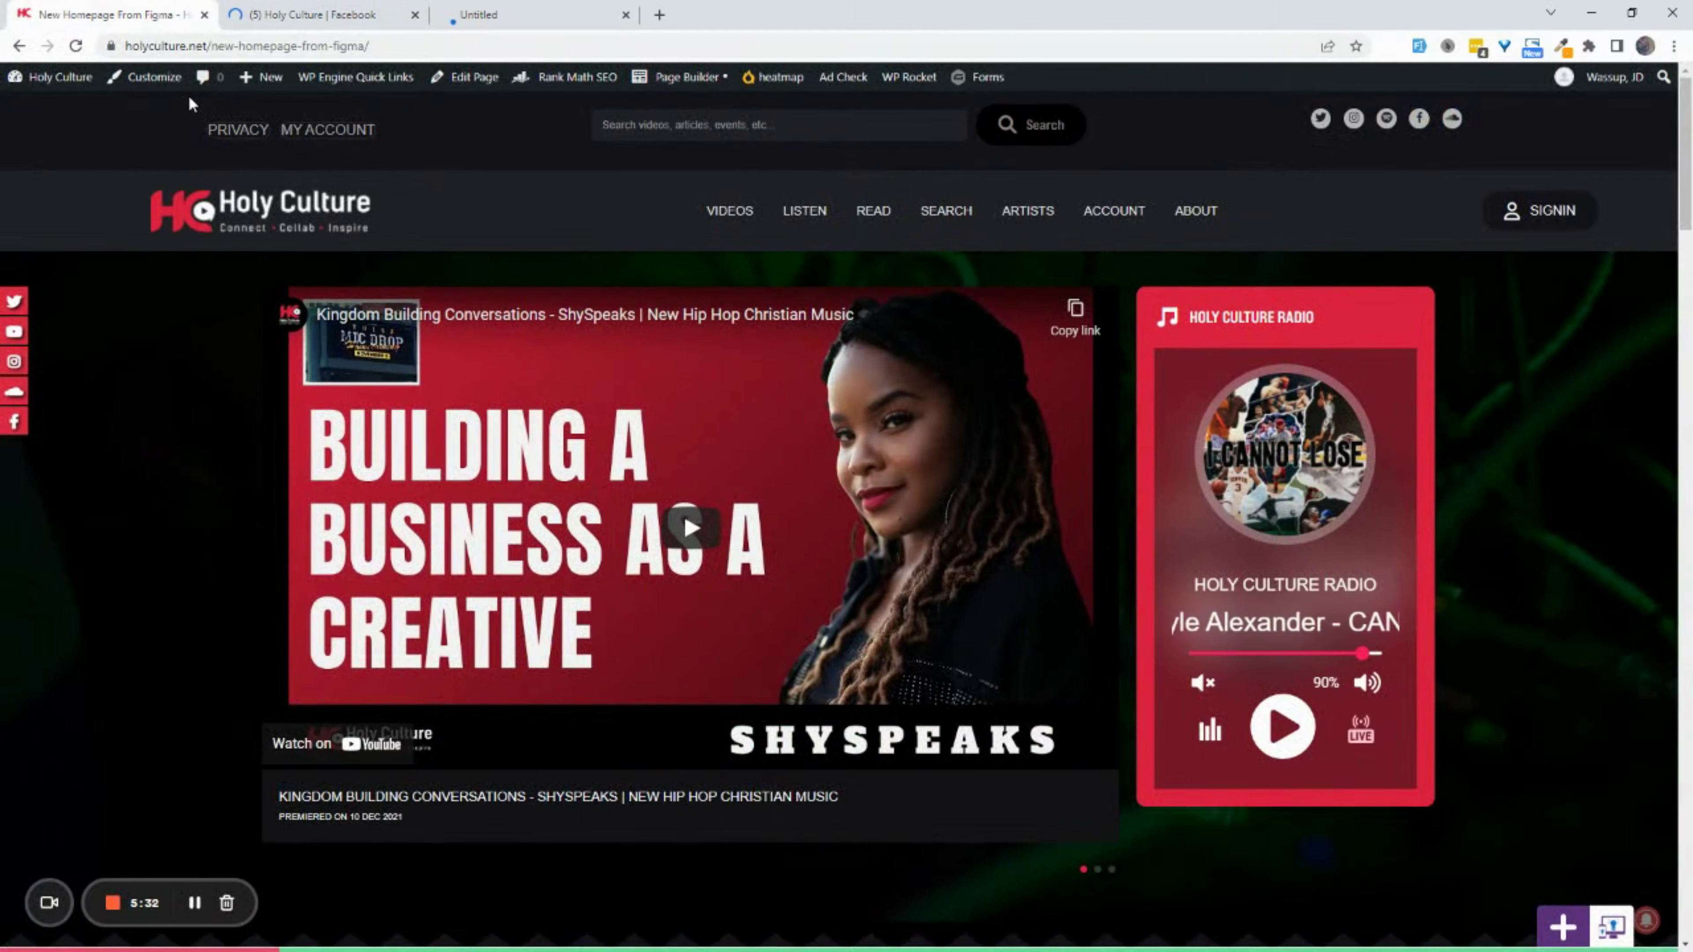